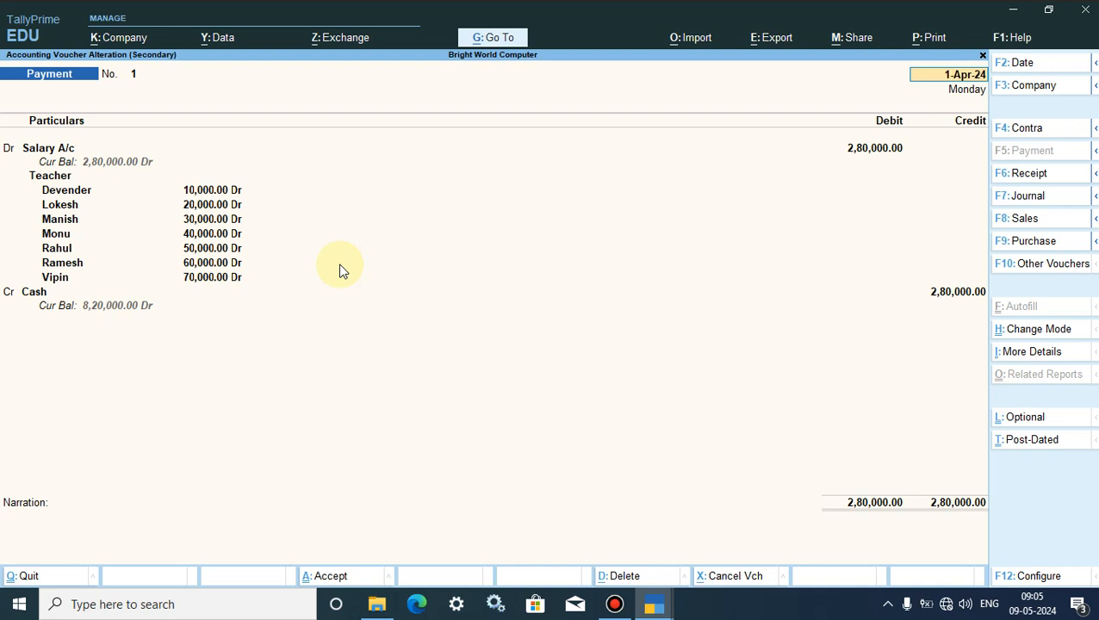
# - Leave the payment voucher window and switch to the TallyPrime window with the company Bright World Computer Institute 1 open
pyautogui.click(1014, 16)
pyautogui.rightClick(676, 8)
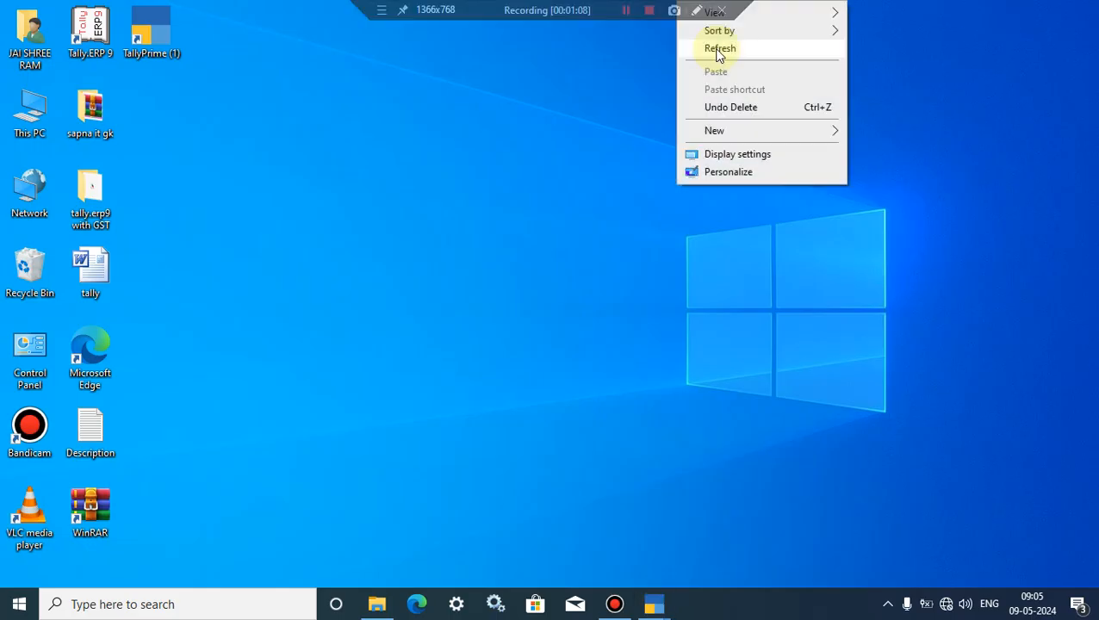
pyautogui.click(717, 52)
pyautogui.rightClick(263, 156)
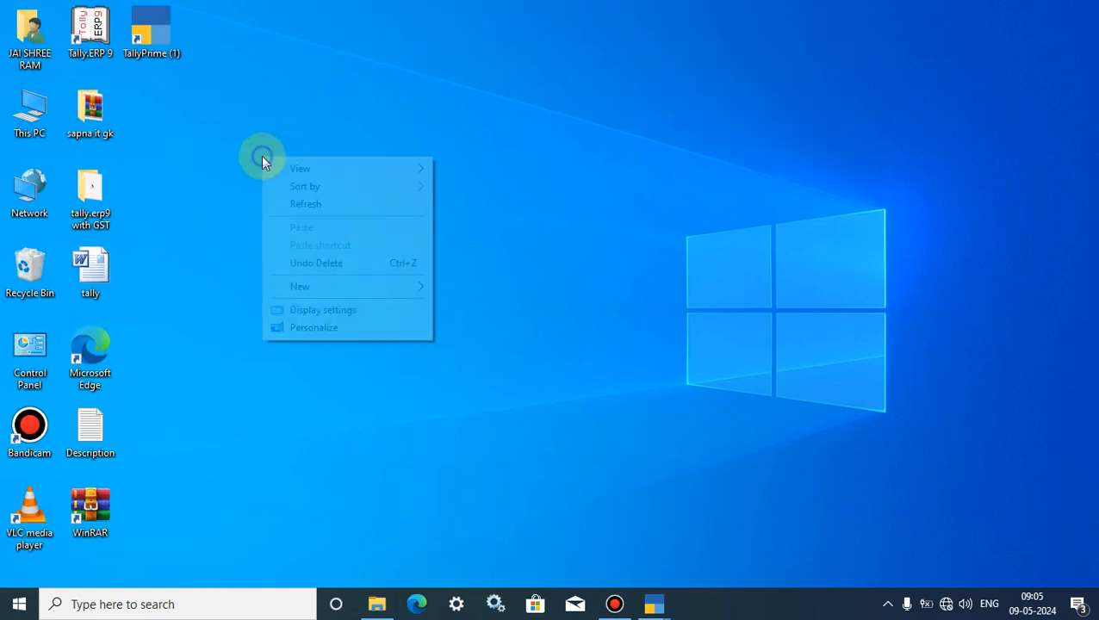
pyautogui.click(308, 208)
pyautogui.doubleClick(152, 39)
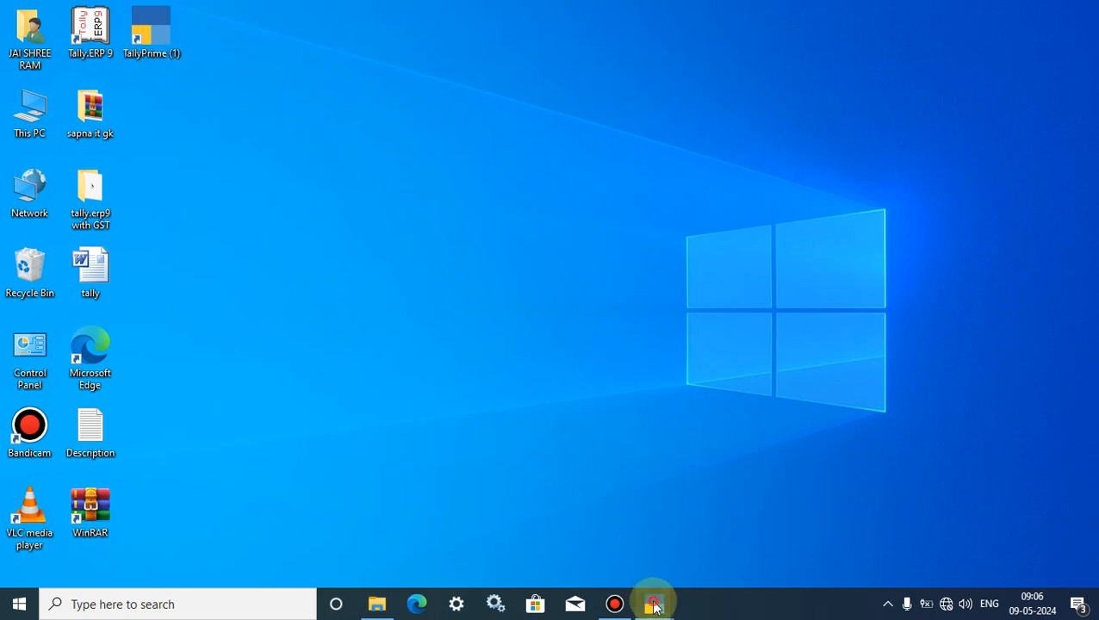
pyautogui.moveTo(654, 603)
pyautogui.click(608, 558)
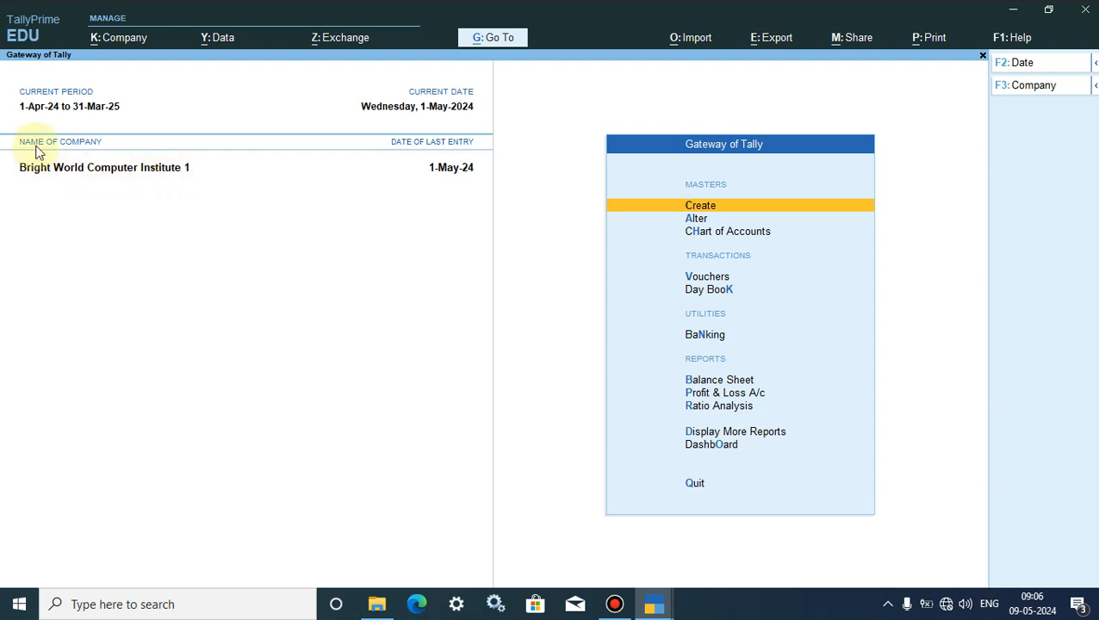
pyautogui.click(1013, 17)
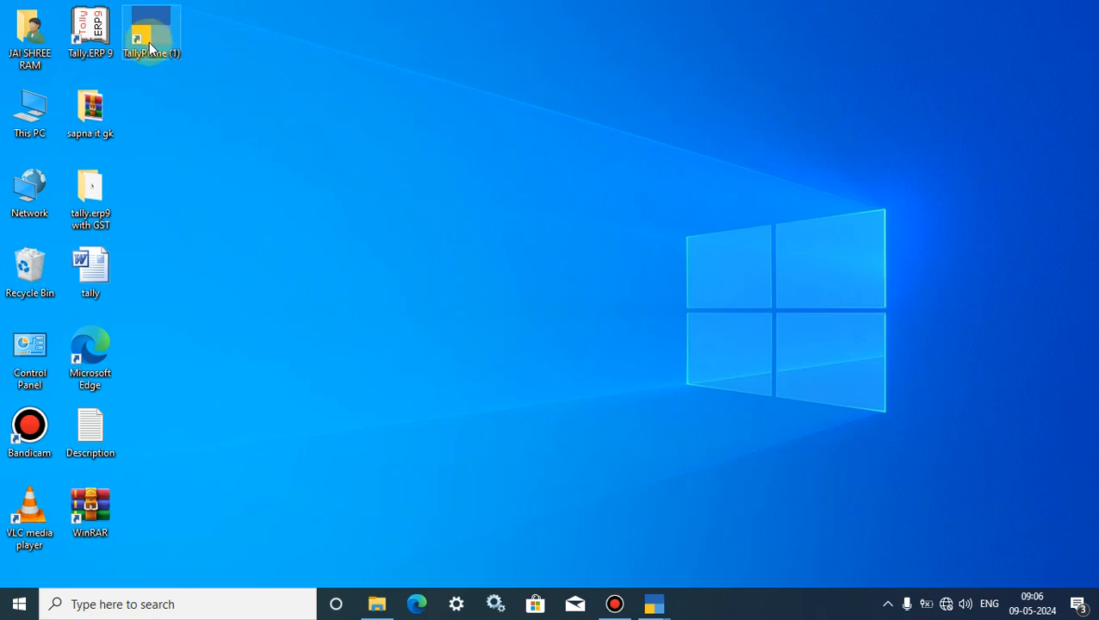
pyautogui.moveTo(656, 601)
pyautogui.click(589, 504)
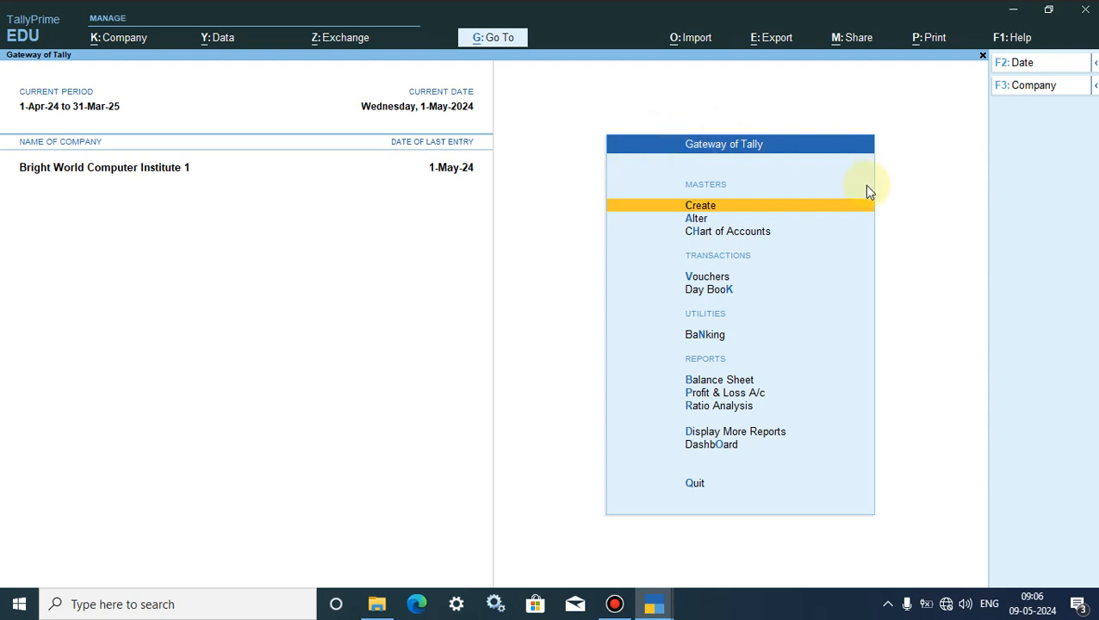
# - Show more company features for Bright World Computer Institute 1, enable Cost Centres, and save the settings
pyautogui.press('F11')
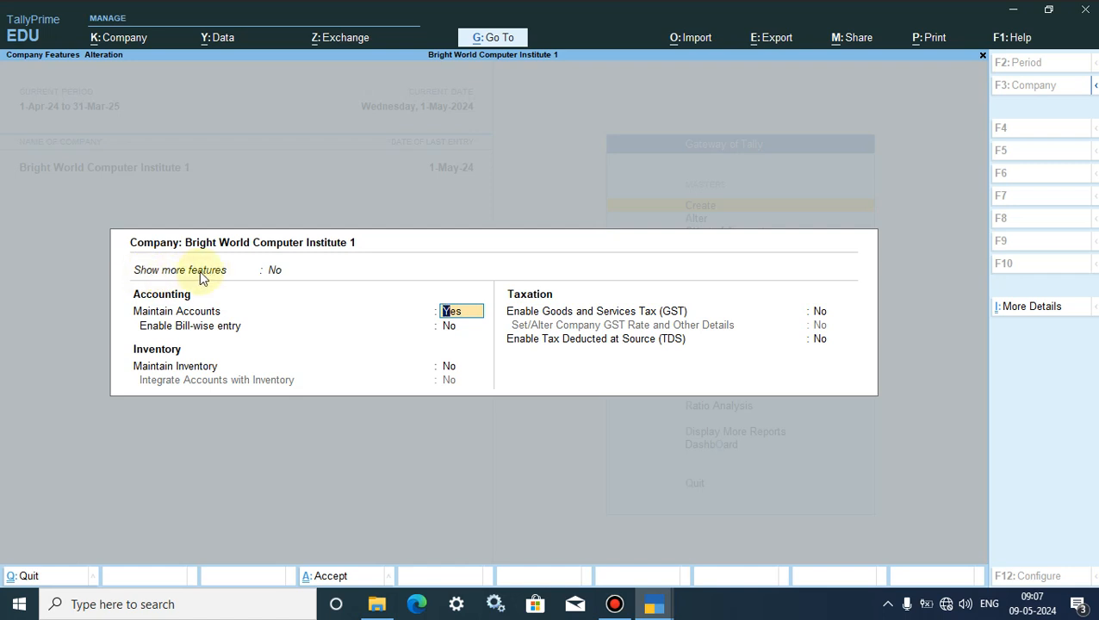
pyautogui.click(274, 272)
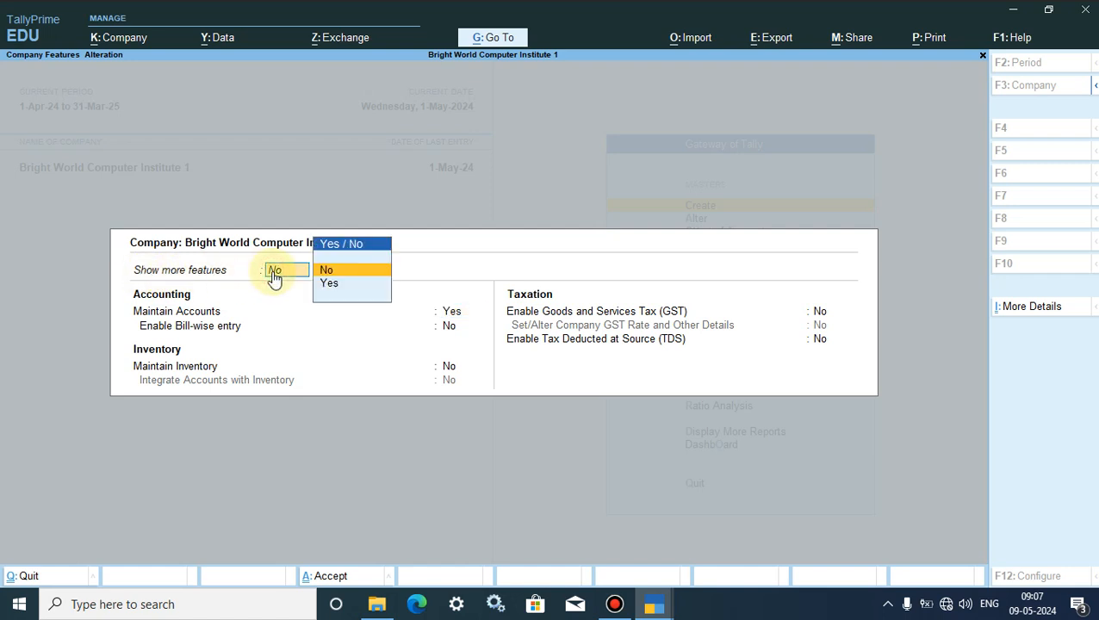
pyautogui.click(331, 285)
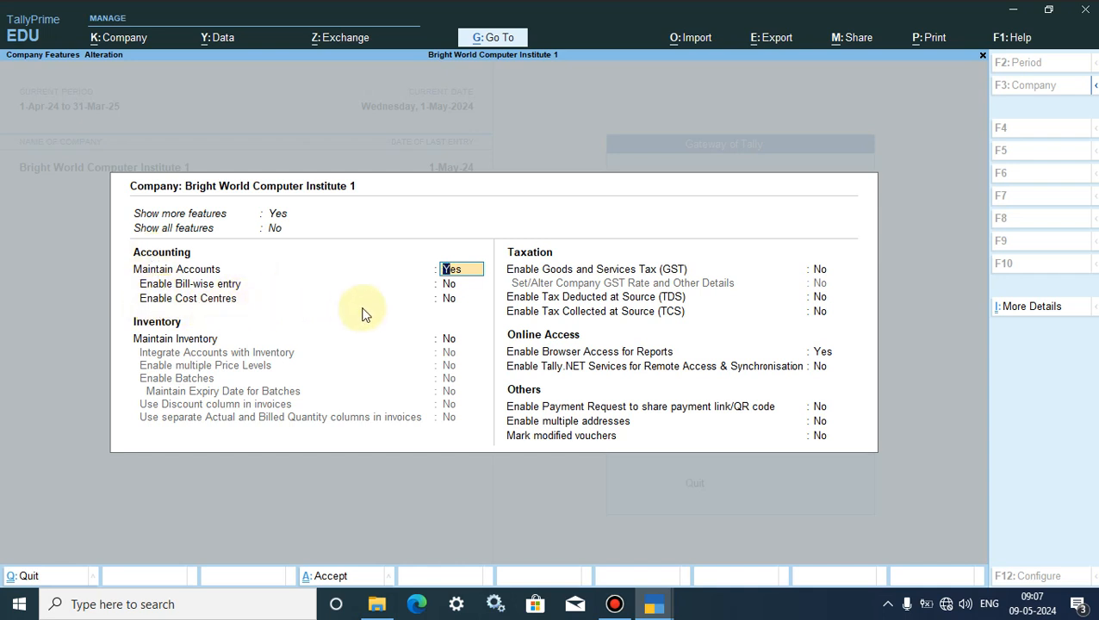
pyautogui.click(449, 302)
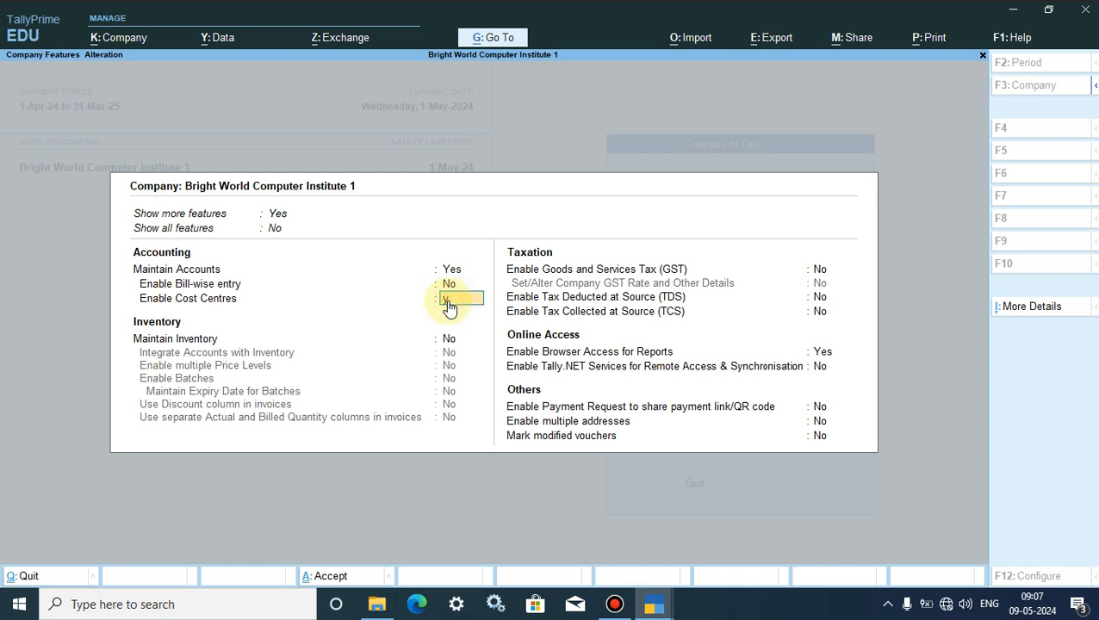
pyautogui.press('Return')
pyautogui.click(330, 577)
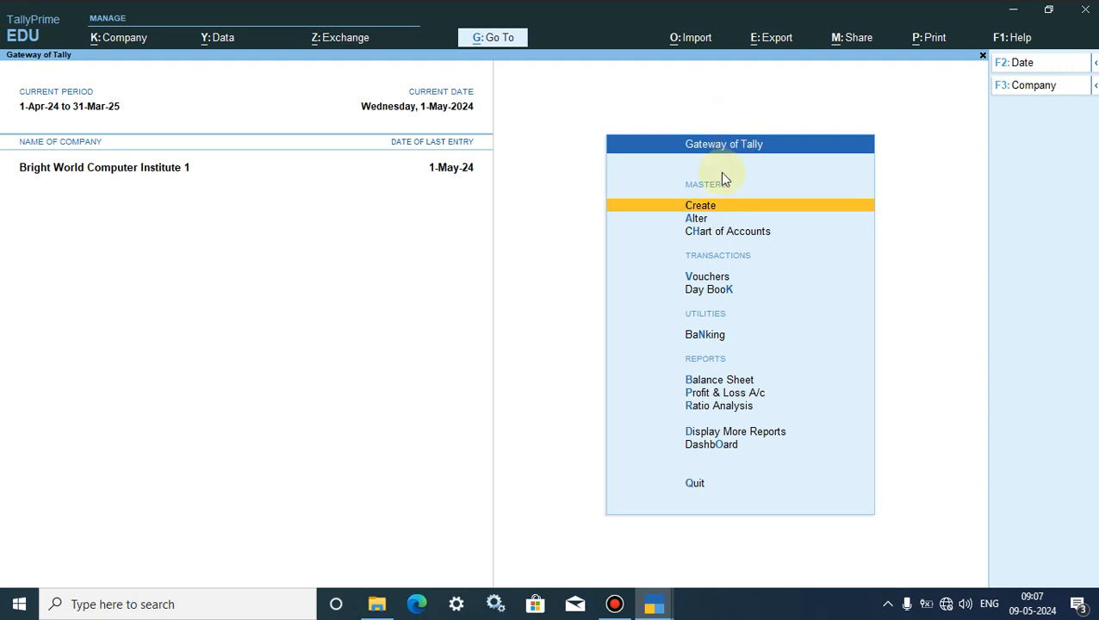
# - Expand the list of creatable masters and begin a new Cost Category instead of altering the existing one
pyautogui.click(702, 207)
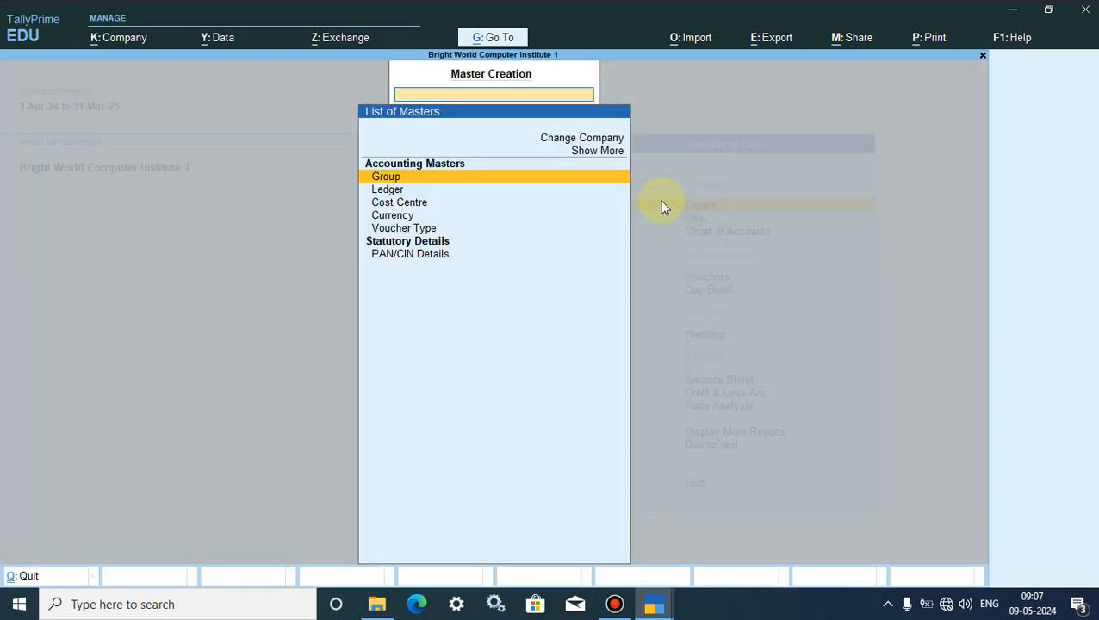
pyautogui.click(401, 205)
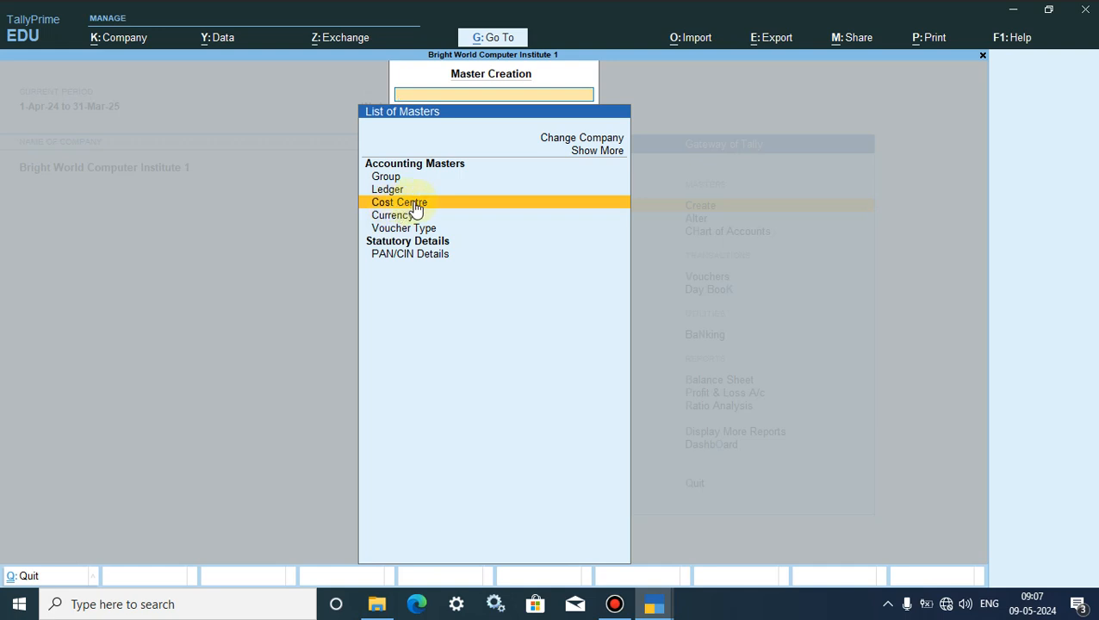
pyautogui.click(607, 155)
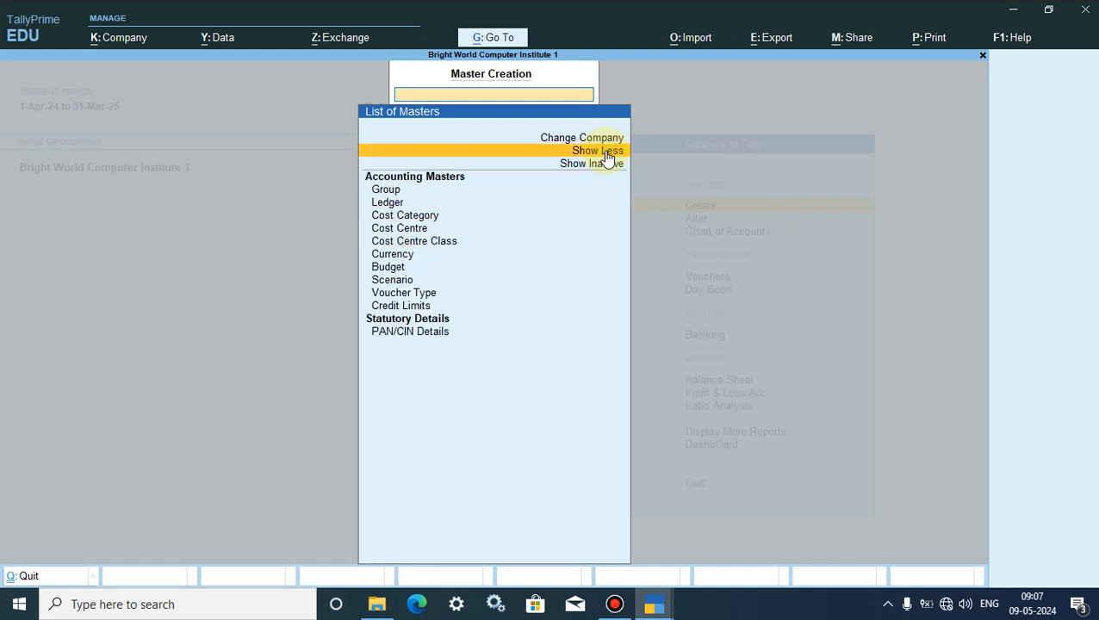
pyautogui.click(414, 216)
pyautogui.click(413, 217)
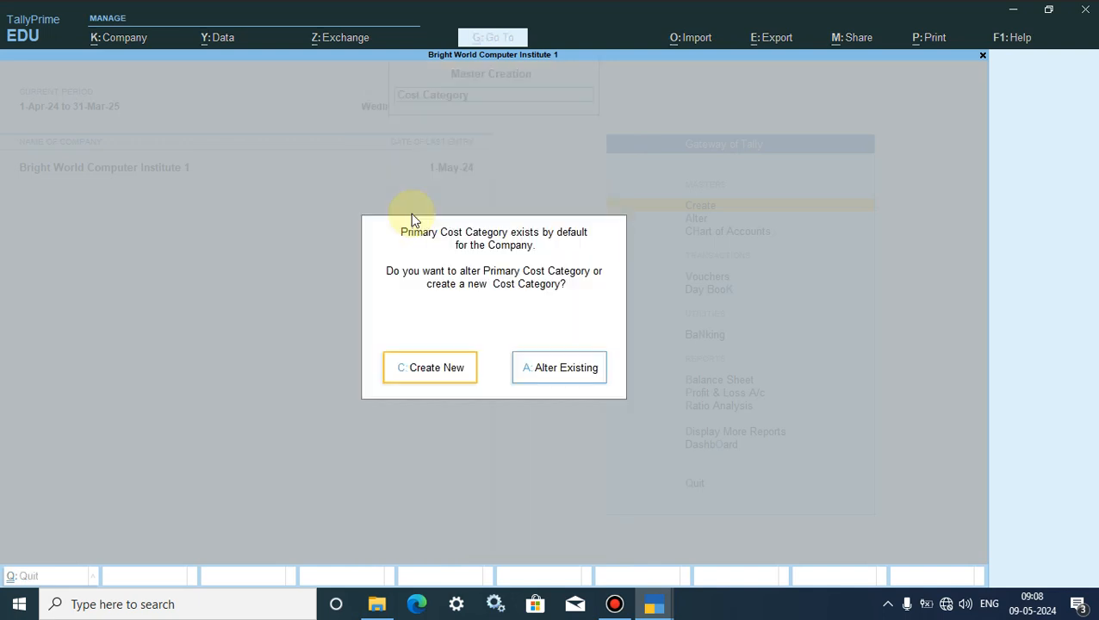
pyautogui.click(422, 372)
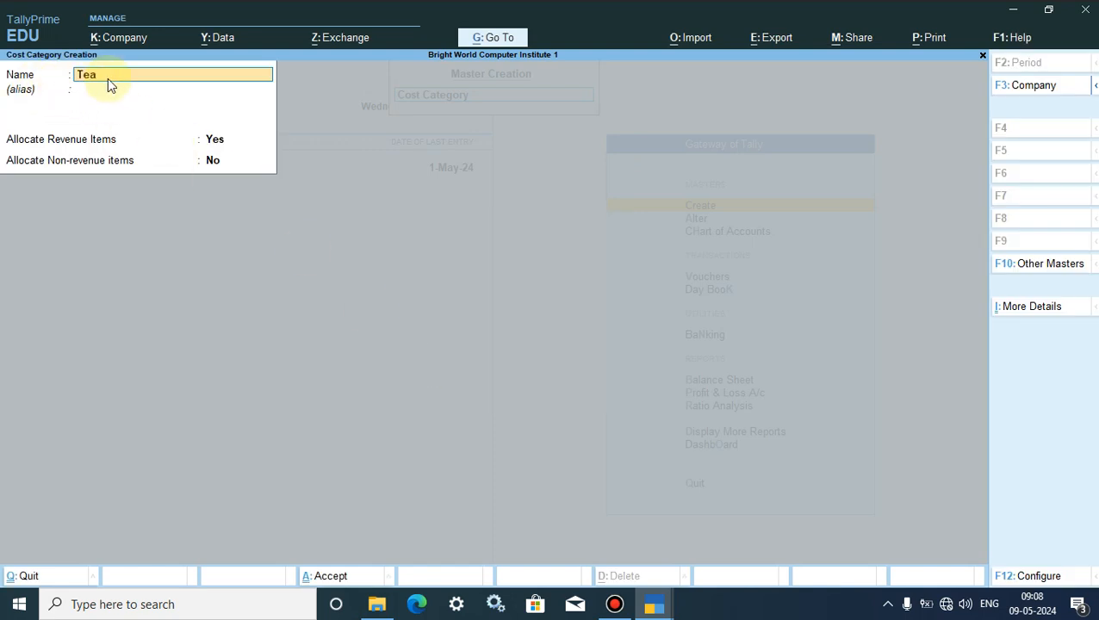
# - Save the cost category as Teacher, allocating revenue items but not non-revenue items, and return to the Gateway of Tally
pyautogui.press('Return')
pyautogui.press('Return')
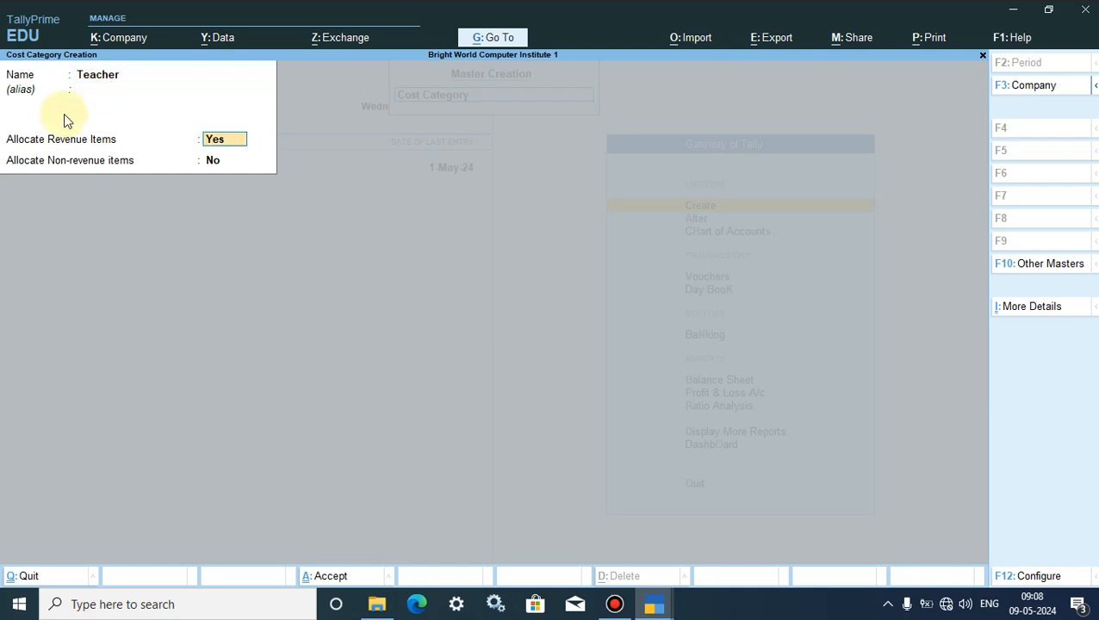
pyautogui.click(209, 164)
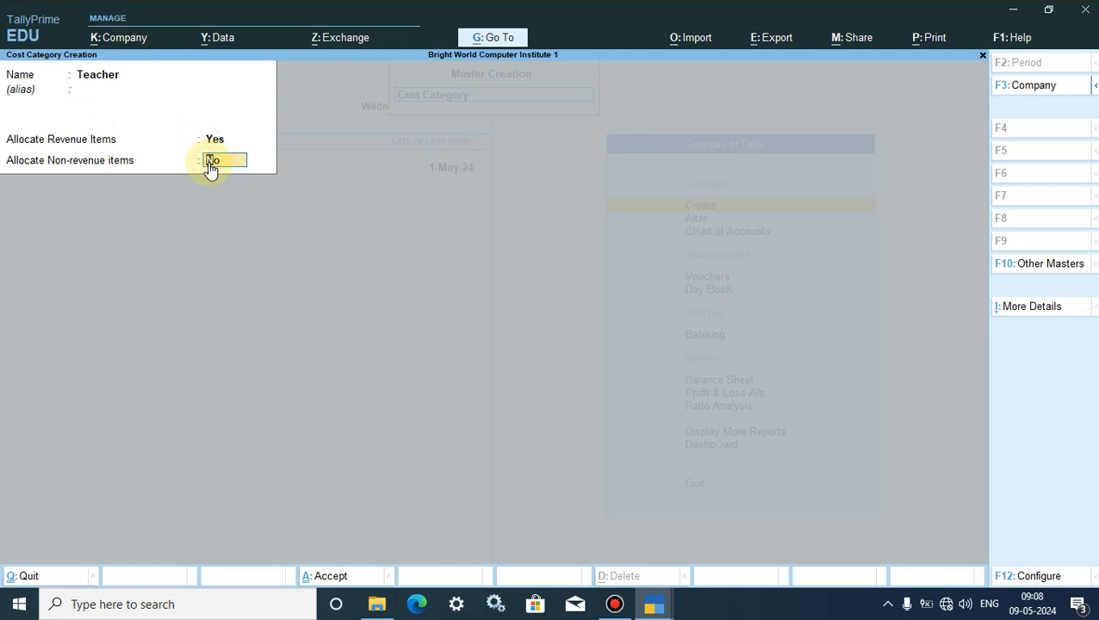
pyautogui.press('Return')
pyautogui.click(211, 164)
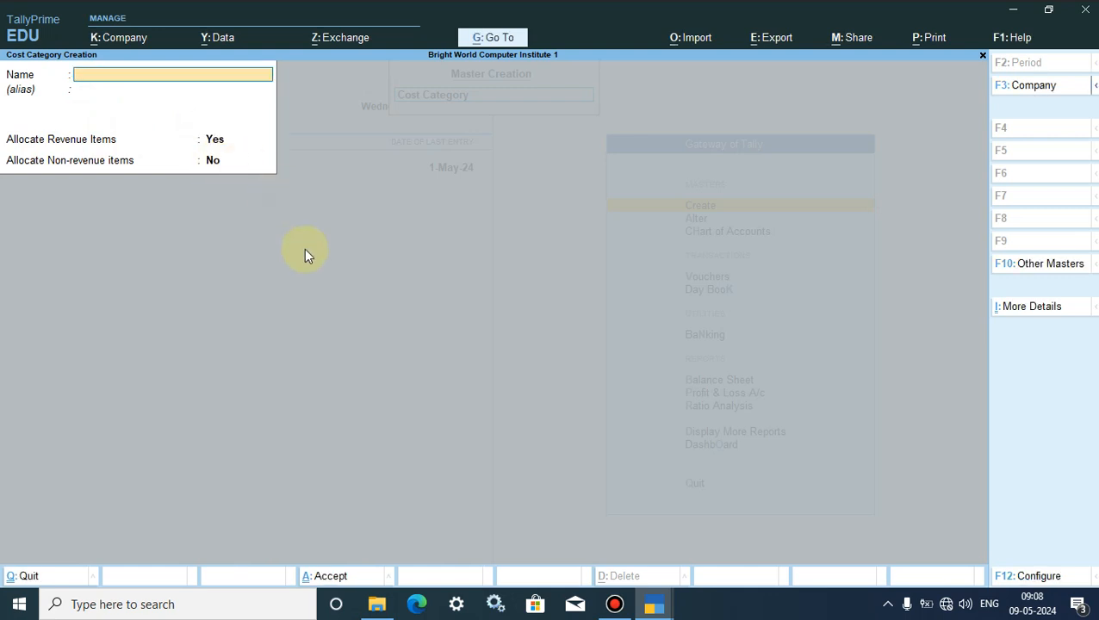
pyautogui.press('Escape')
pyautogui.press('Escape')
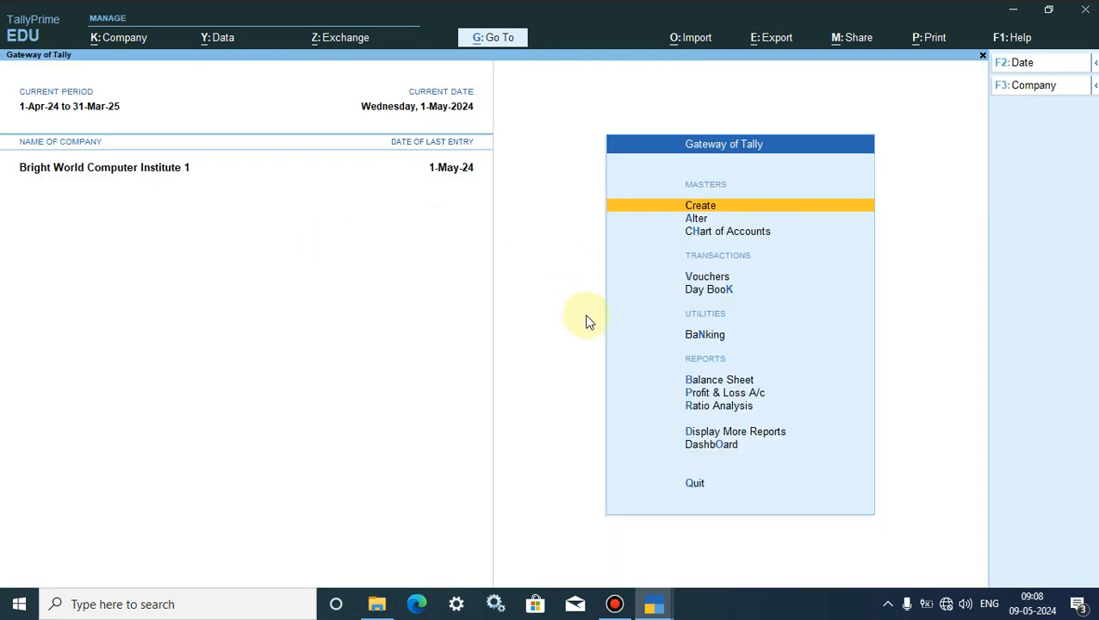
# - Check the Teacher category in the Chart of Accounts list of cost categories, then return to the Gateway of Tally
pyautogui.click(720, 234)
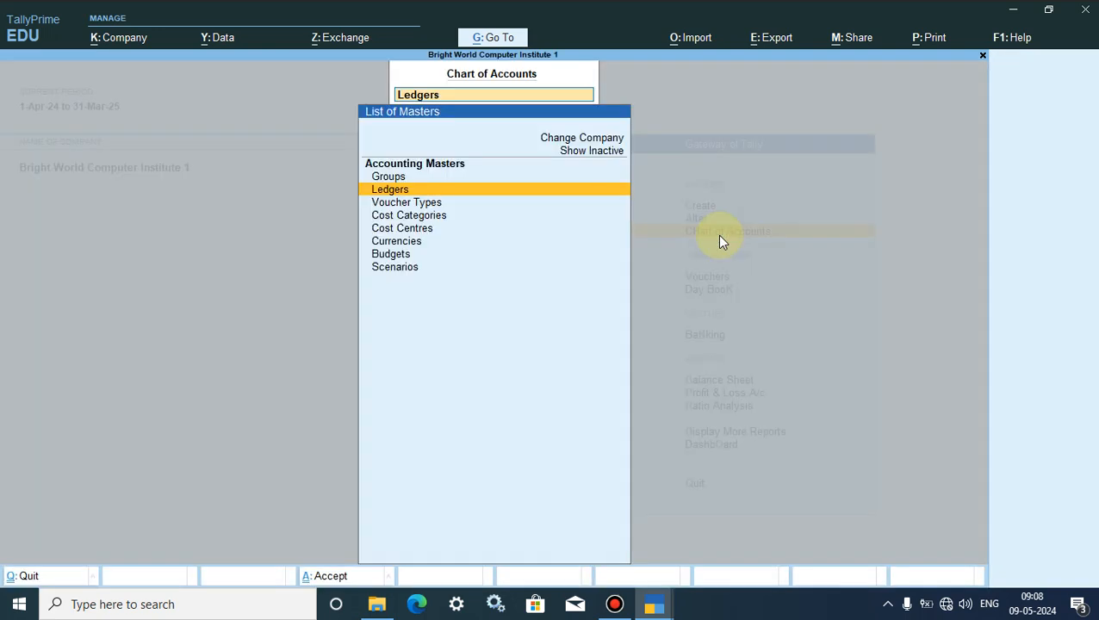
pyautogui.click(411, 221)
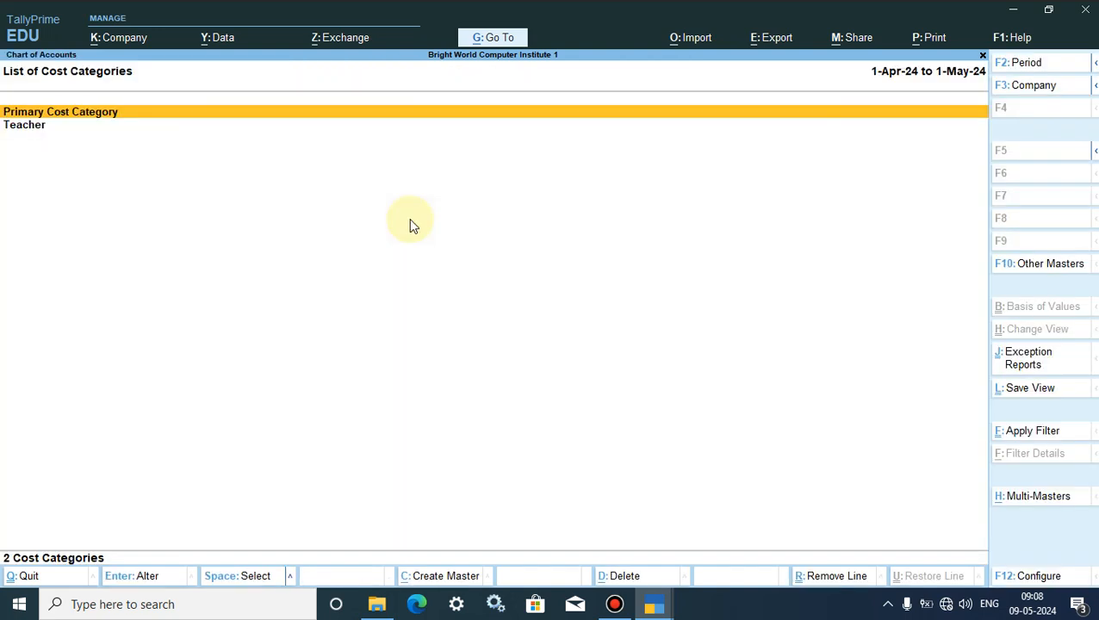
pyautogui.click(27, 129)
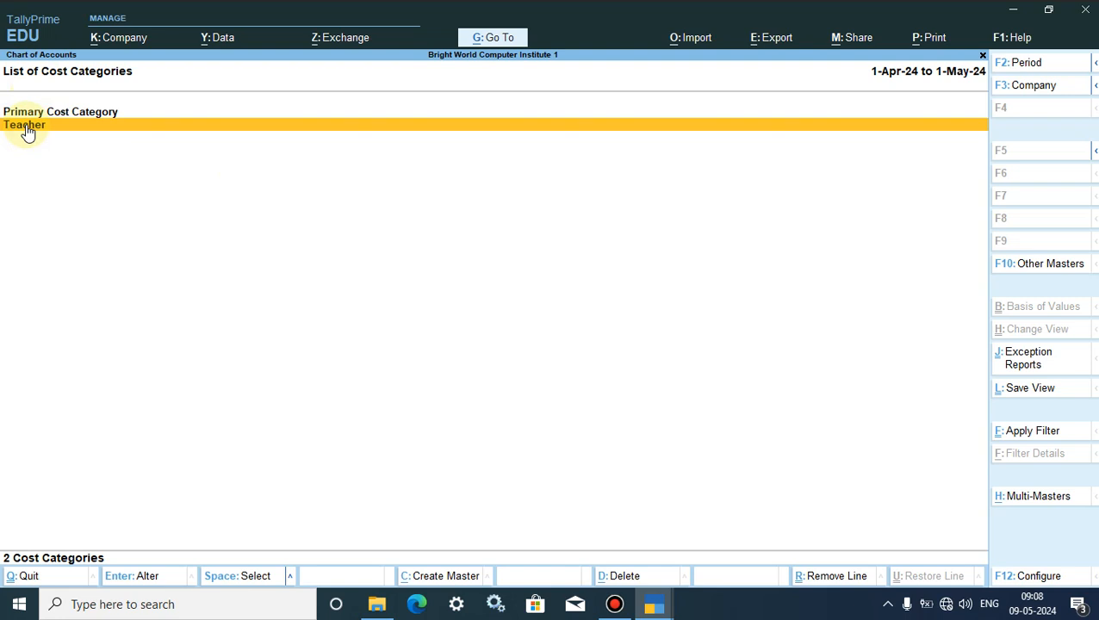
pyautogui.press('Escape')
pyautogui.press('Escape')
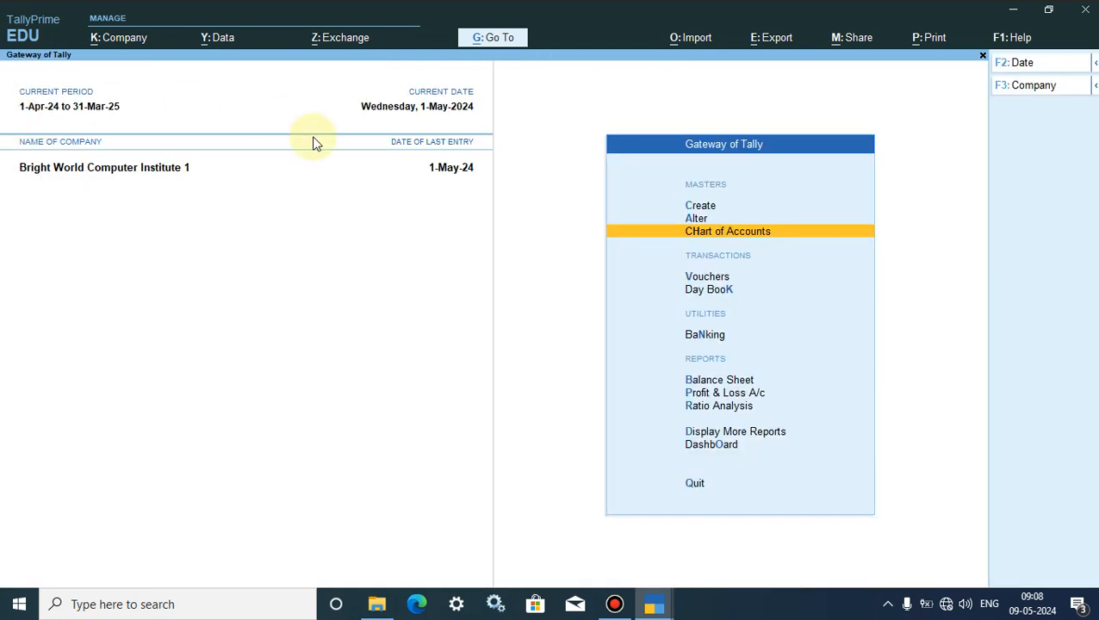
# - Open the creation form for a new Cost Centre master
pyautogui.click(700, 206)
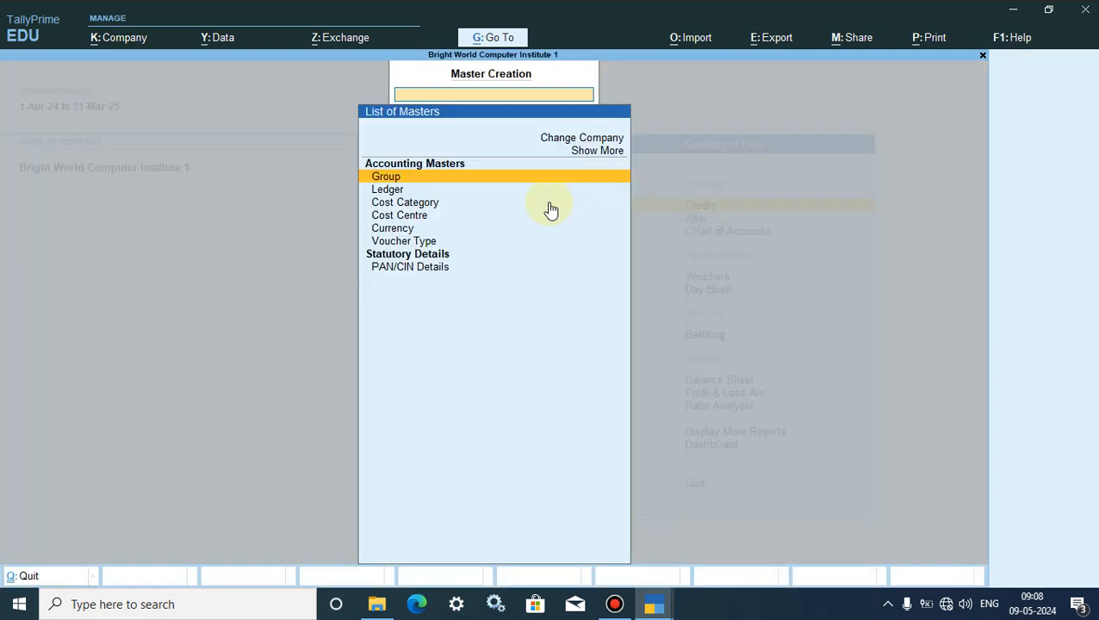
pyautogui.click(407, 222)
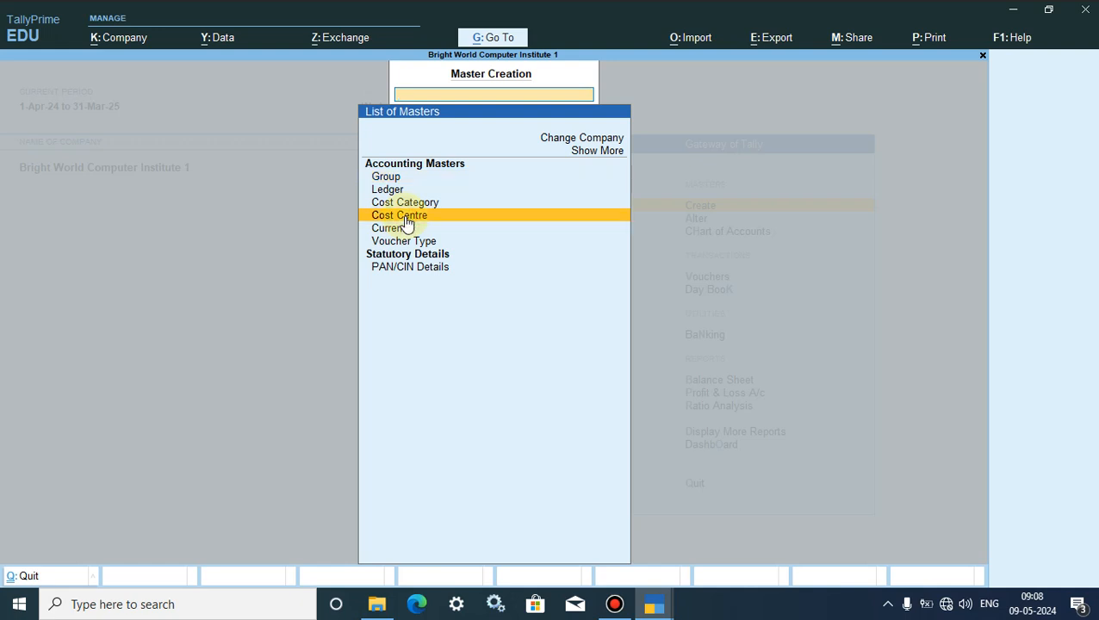
pyautogui.click(407, 222)
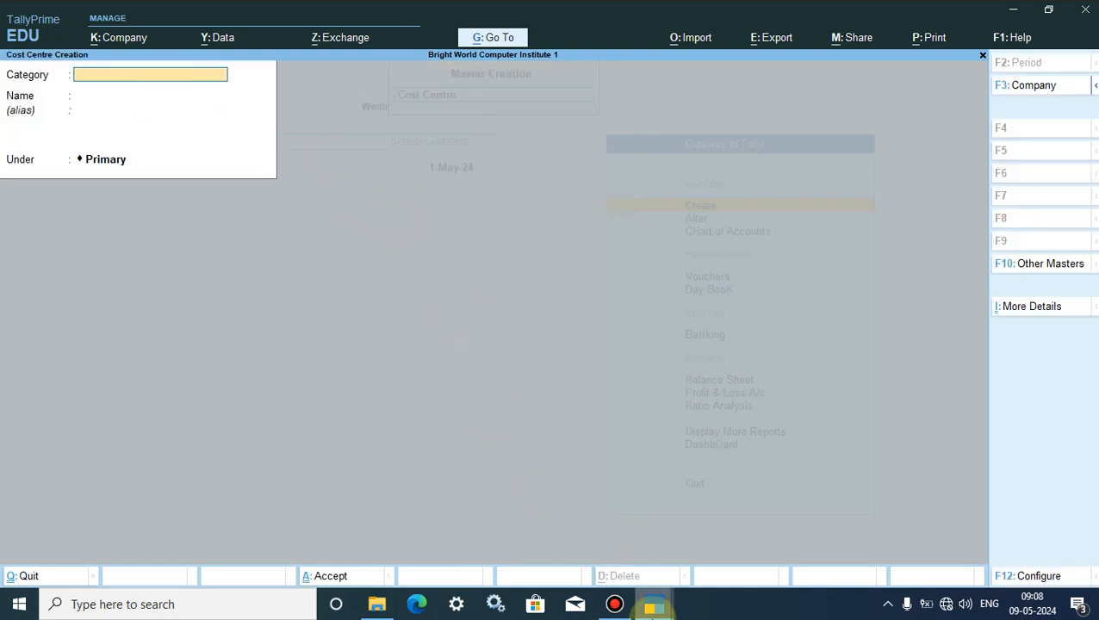
# - Look up the teacher names in the other company's salary payment voucher, then return to the cost centre form
pyautogui.click(653, 604)
pyautogui.click(699, 556)
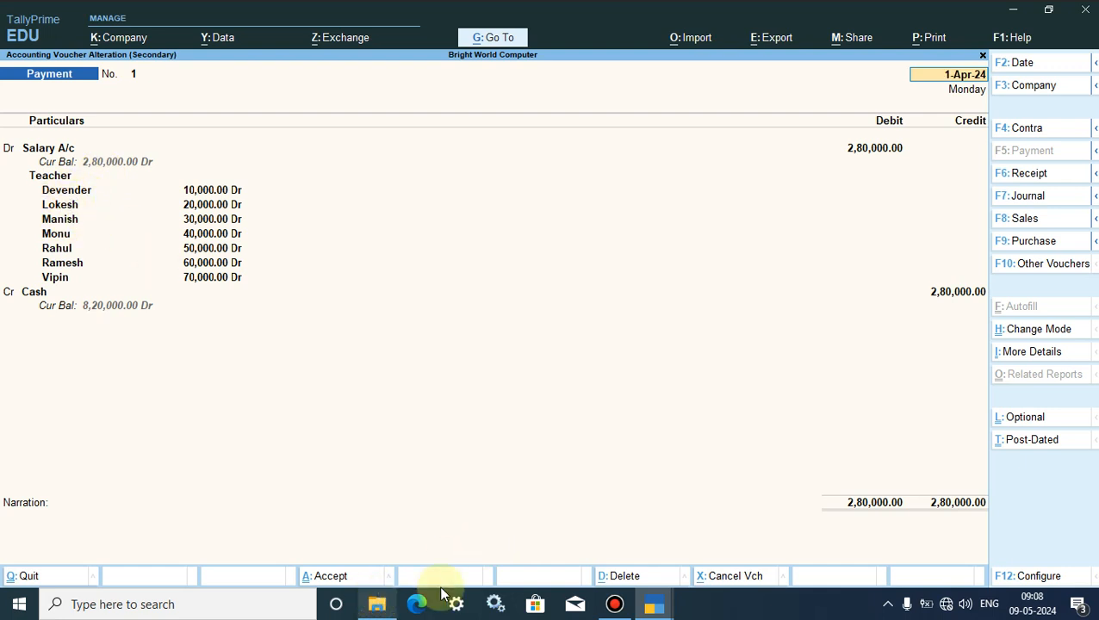
pyautogui.click(653, 604)
pyautogui.click(554, 535)
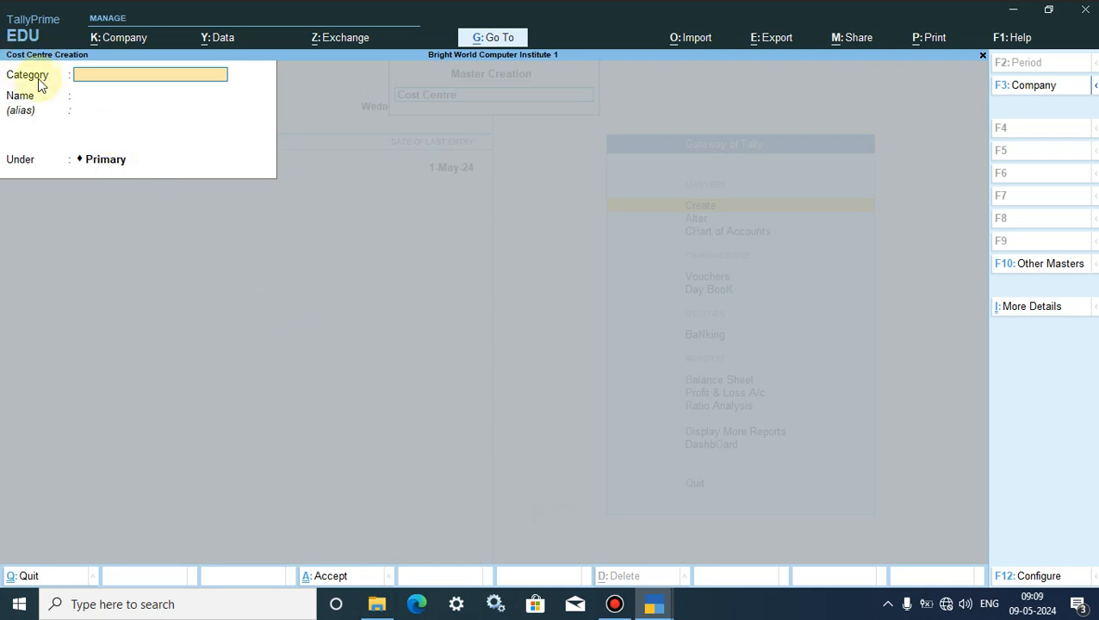
# - Create a cost centre with the first teacher's name in the Teacher category under Primary, leaving the alias blank
pyautogui.write('T')
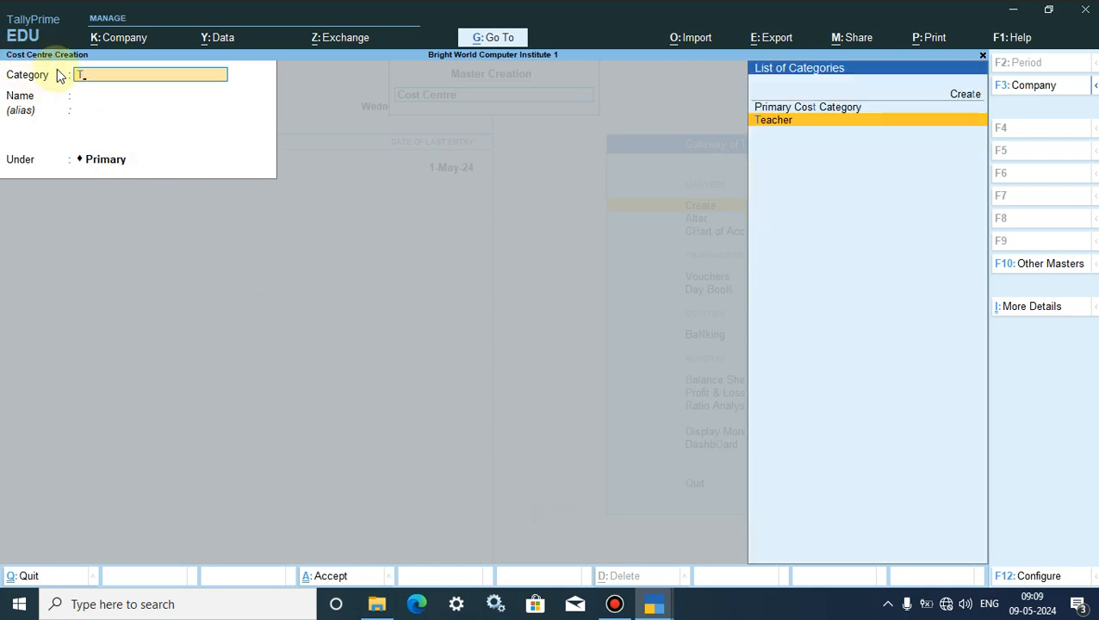
pyautogui.click(784, 125)
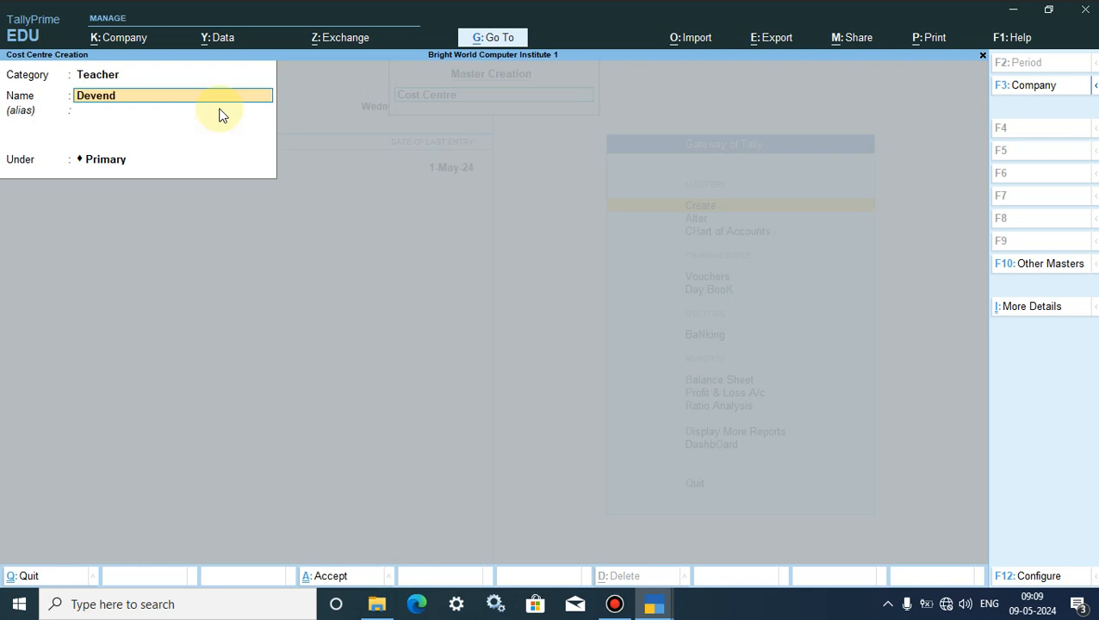
pyautogui.press('Return')
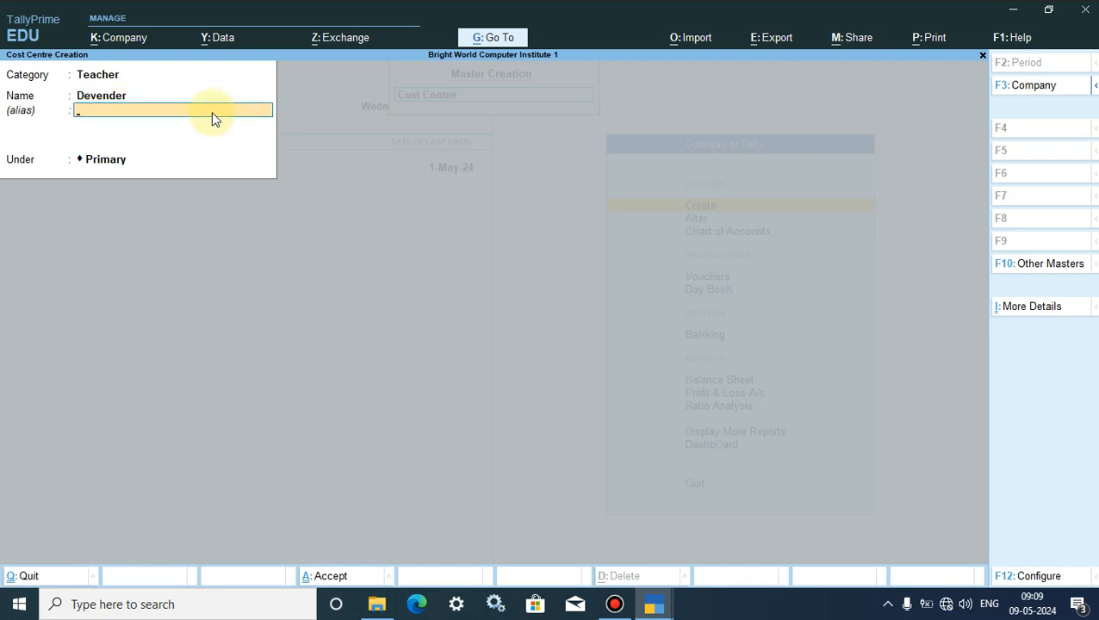
pyautogui.press('Return')
pyautogui.press('Return')
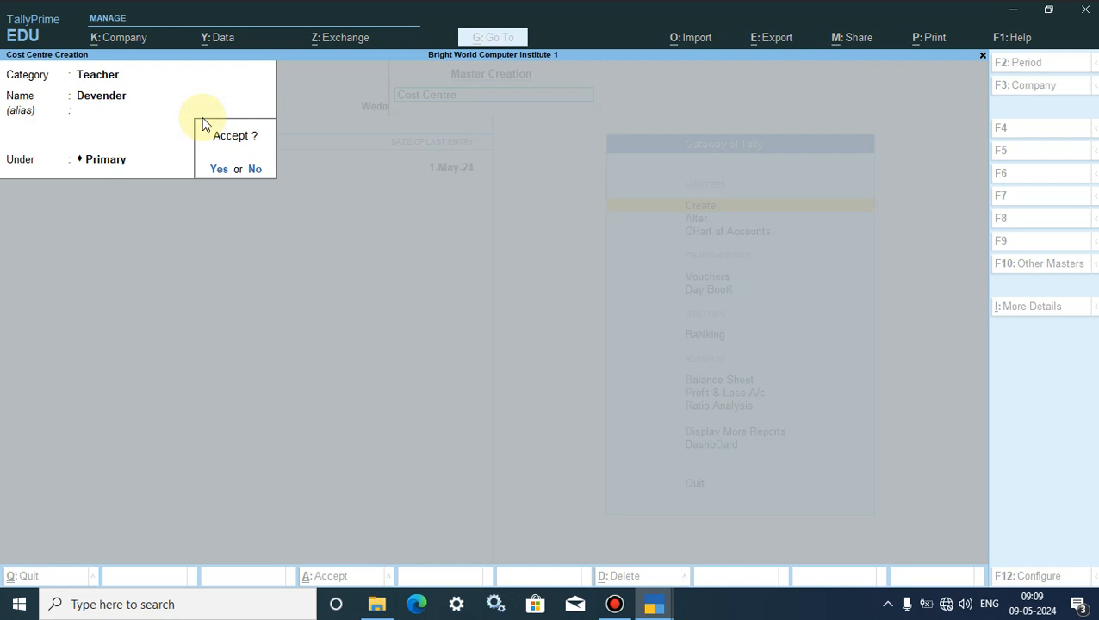
pyautogui.press('Return')
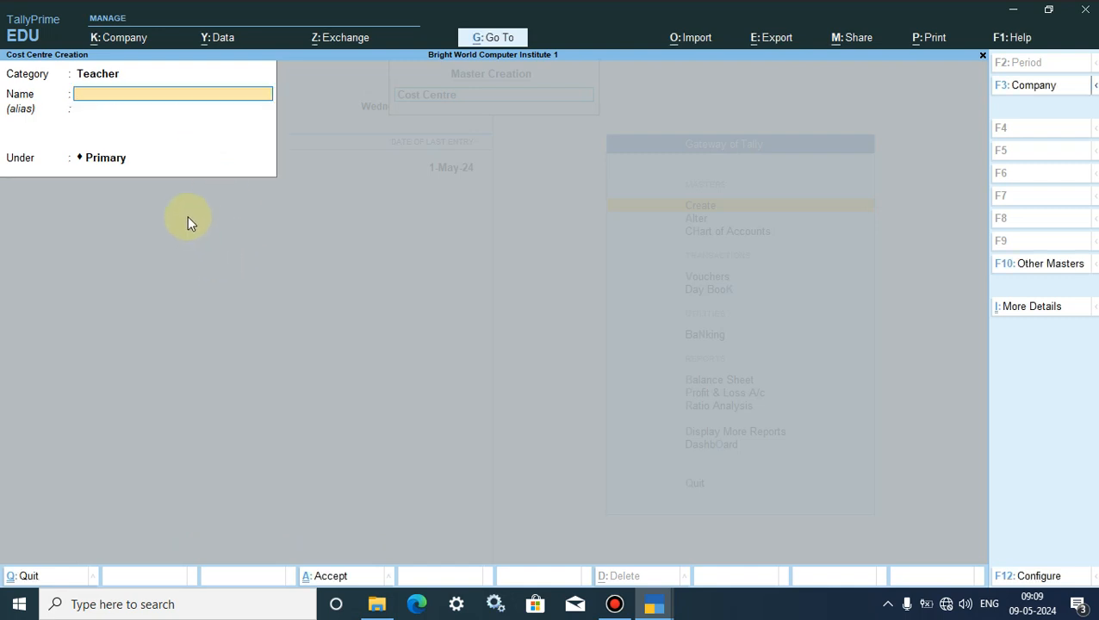
# - Check the teacher names in the other company's salary payment voucher and create a Teacher cost centre with the second teacher's name
pyautogui.click(652, 604)
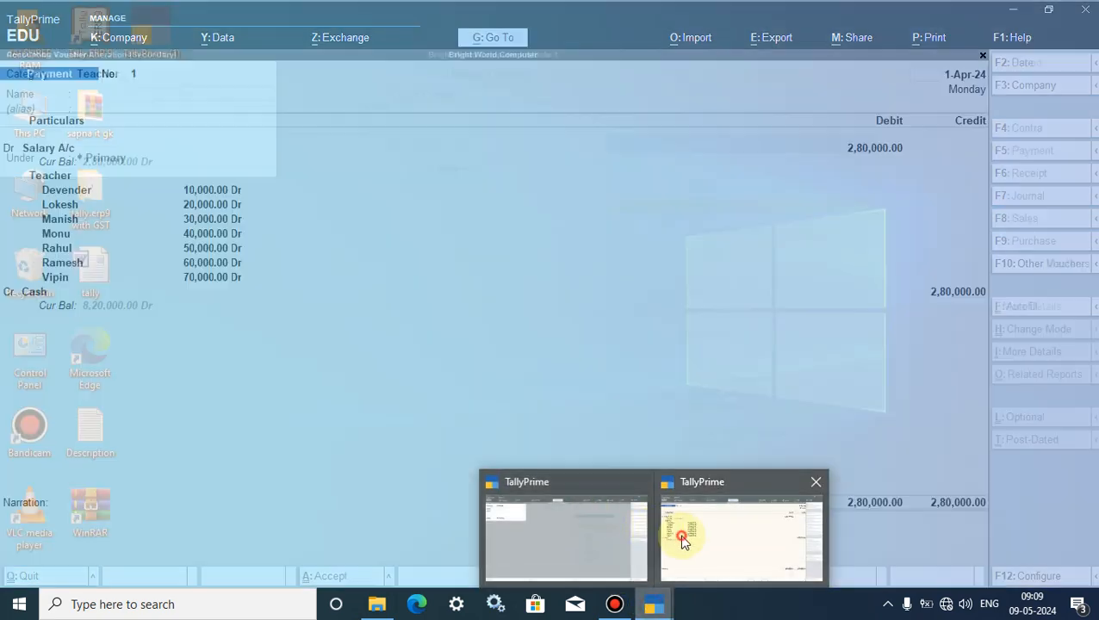
pyautogui.click(740, 530)
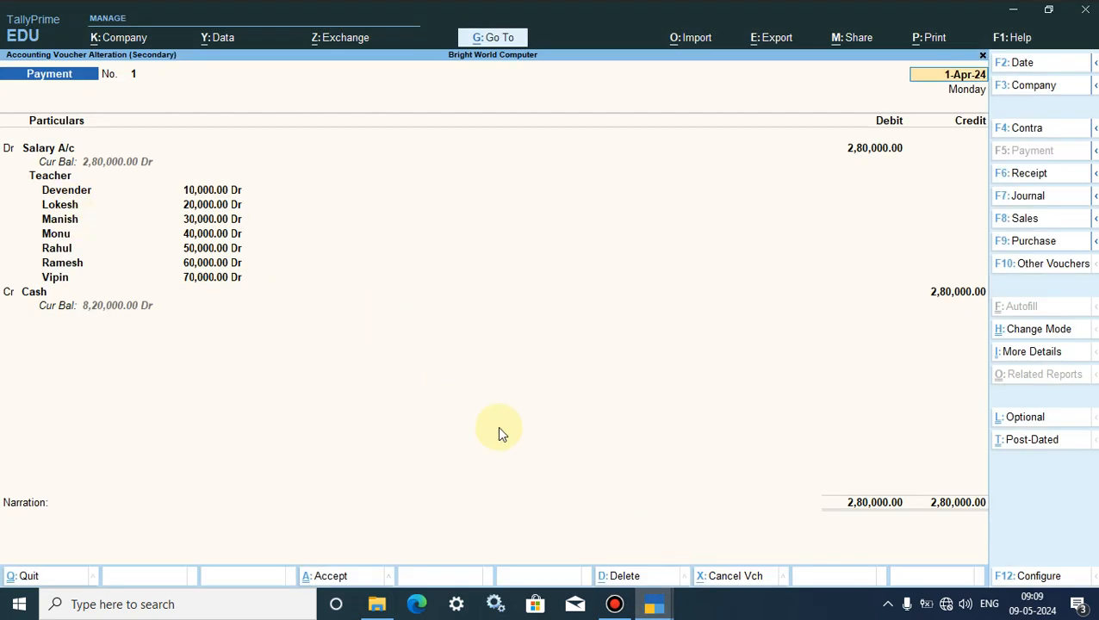
pyautogui.click(652, 603)
pyautogui.click(528, 534)
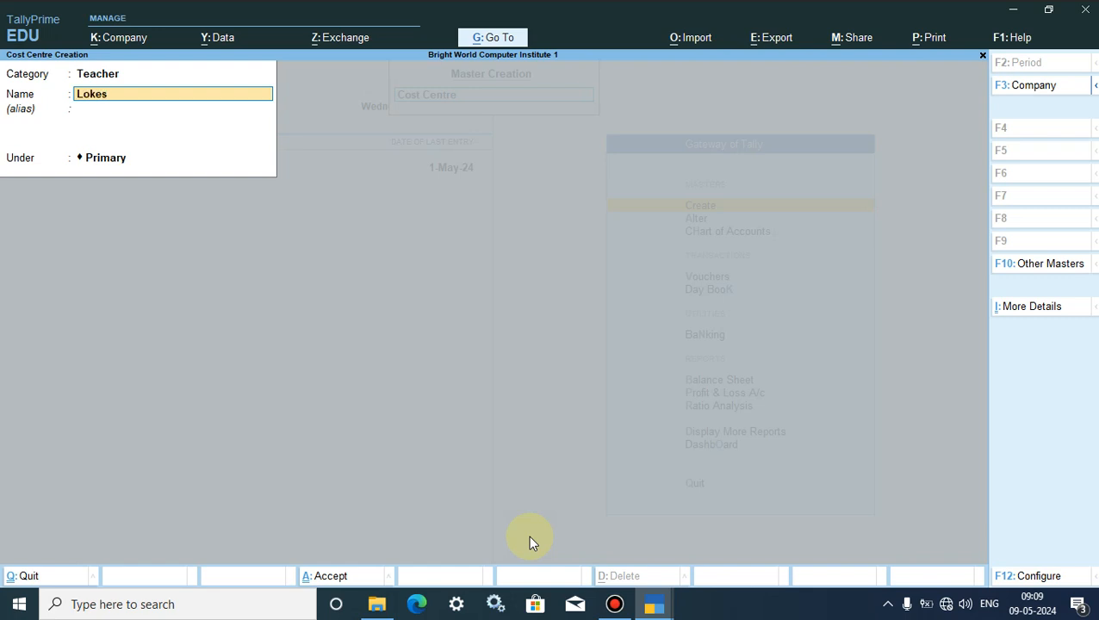
pyautogui.click(322, 575)
pyautogui.hotkey('ctrl', 'a')
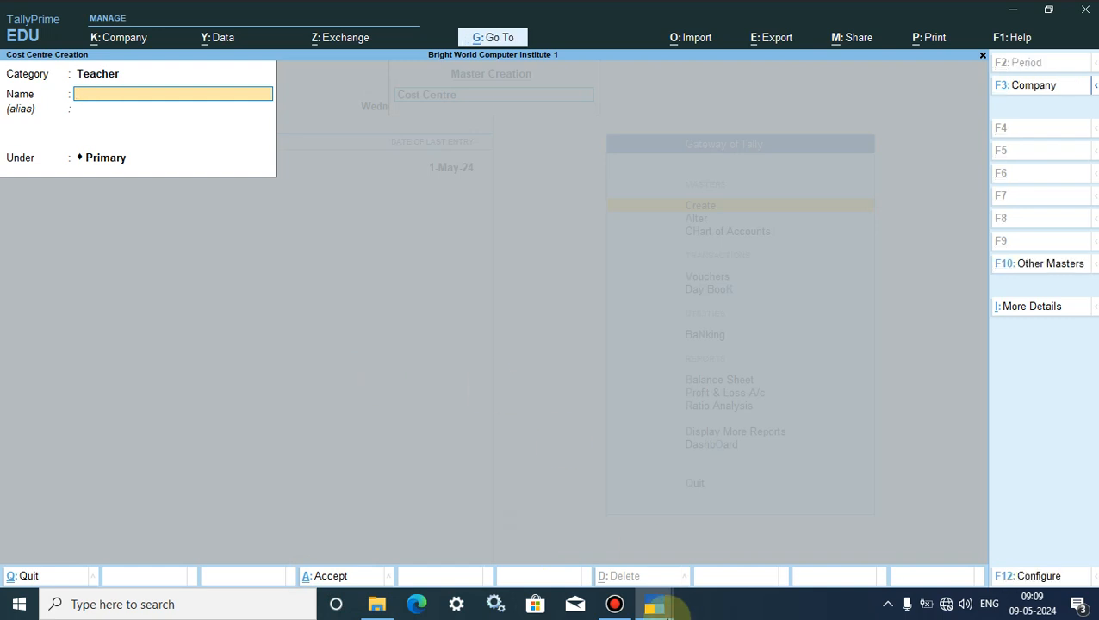
# - Look up the remaining names in the other company's salary payment voucher and enter the fourth teacher's name as a cost centre
pyautogui.moveTo(655, 594)
pyautogui.click(700, 541)
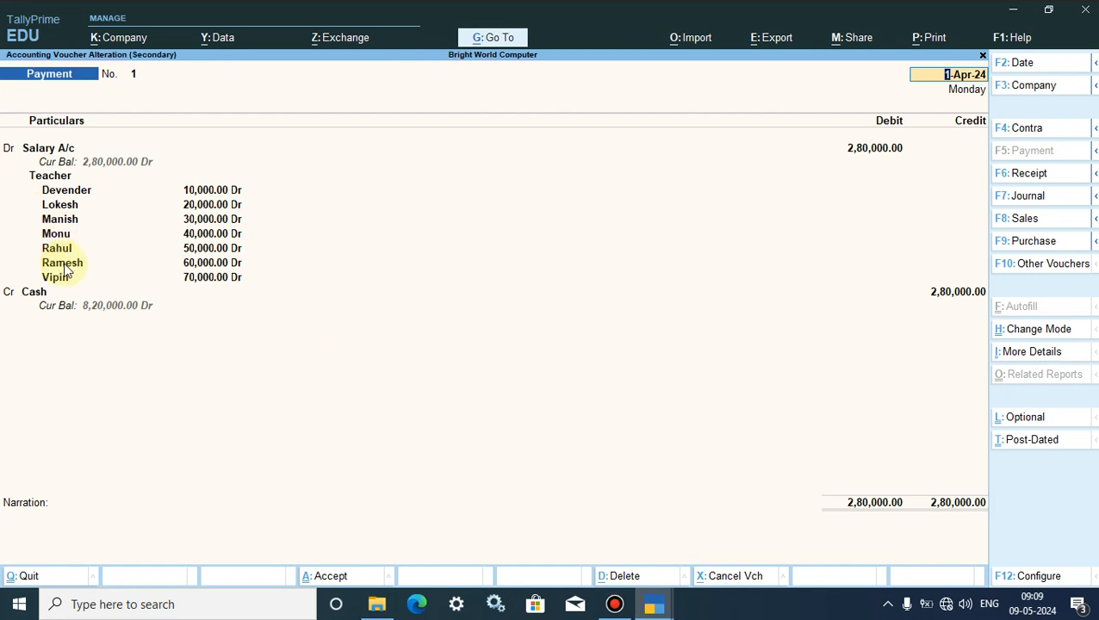
pyautogui.click(662, 605)
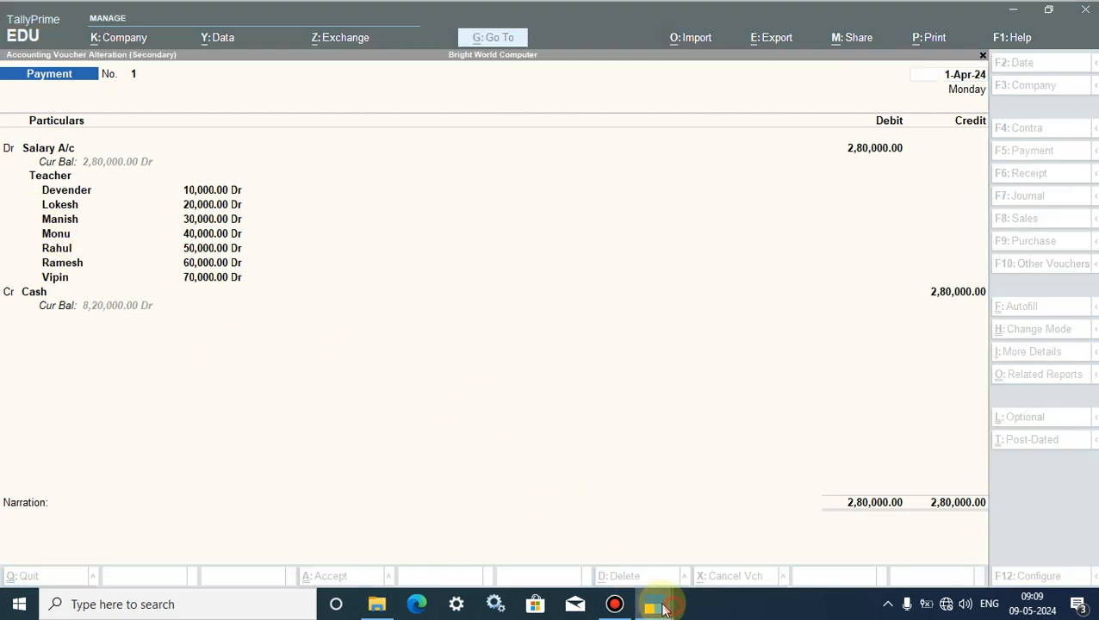
pyautogui.click(534, 518)
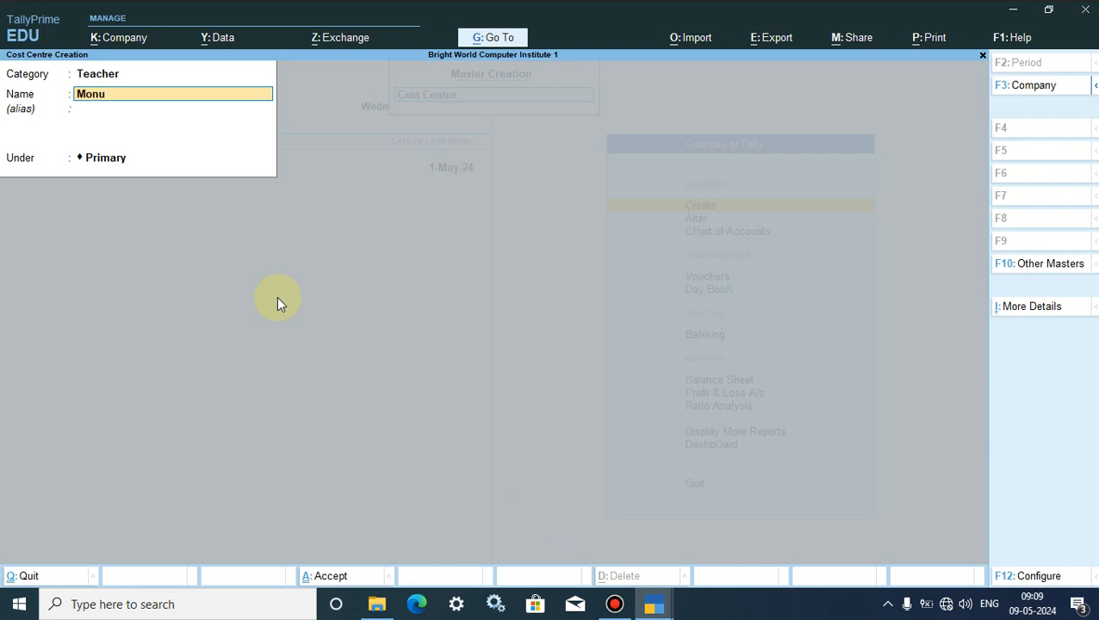
# - Try to create another Teacher cost centre with the third teacher's name
pyautogui.hotkey('ctrl', 'BackSpace')
pyautogui.press('Return')
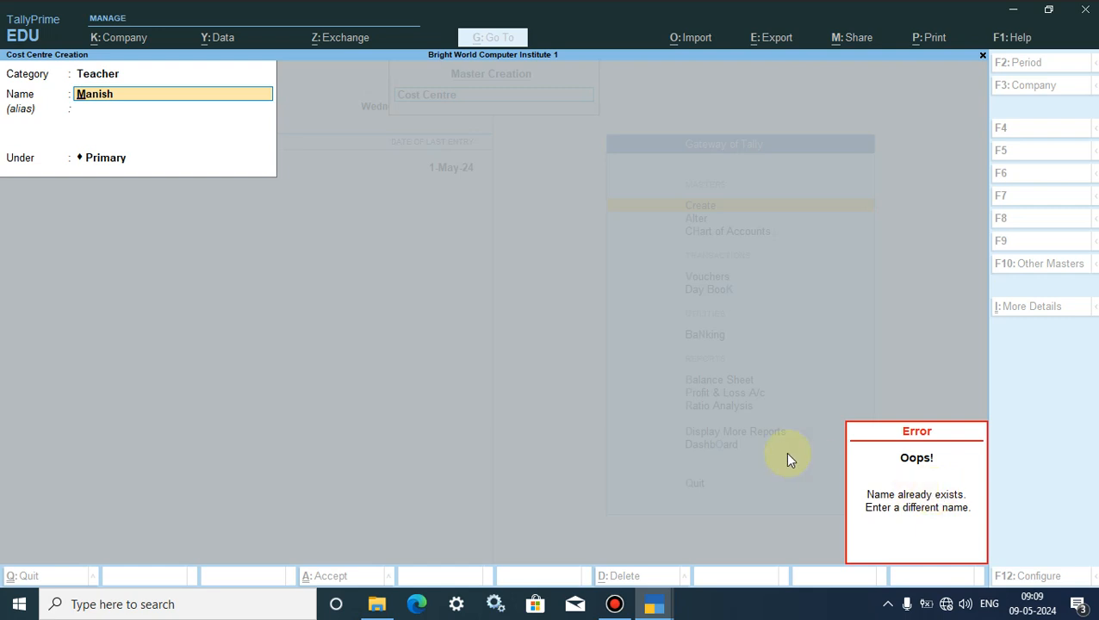
pyautogui.press('Escape')
# - Create a cost centre with the sixth teacher's name in the Teacher category under Primary, leaving the alias blank
pyautogui.write('Rame')
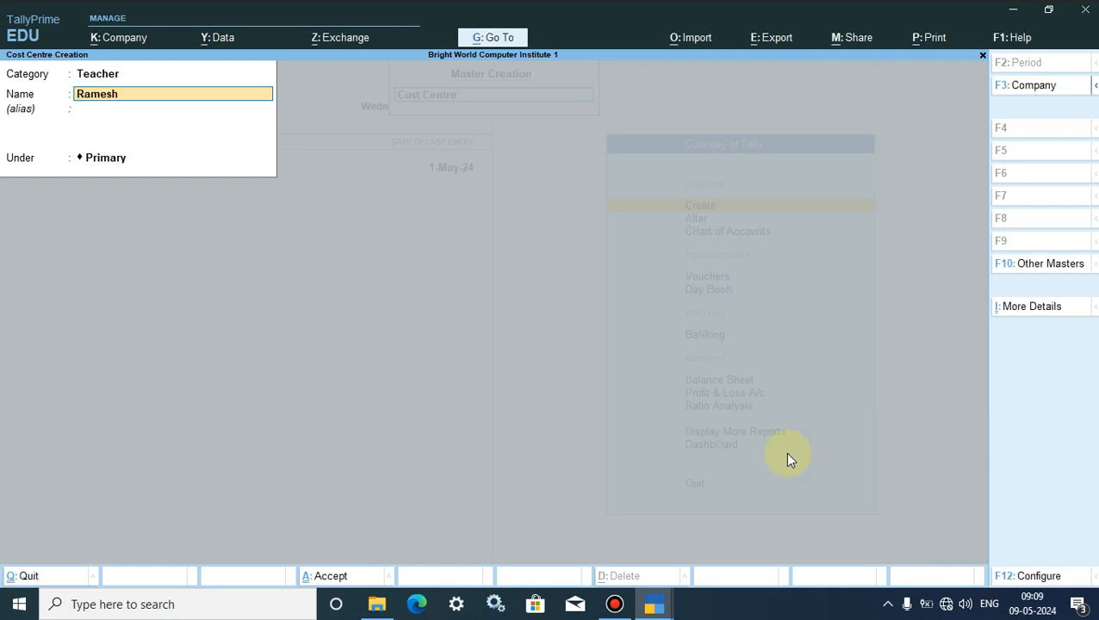
pyautogui.press('Return')
pyautogui.press('Return')
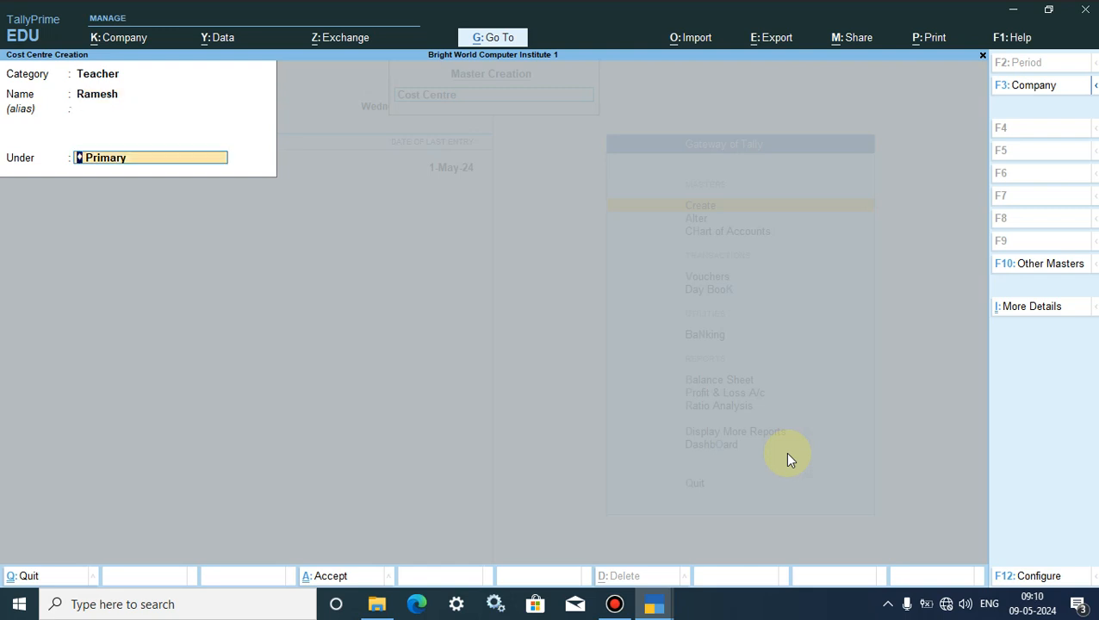
pyautogui.click(324, 577)
# - Recheck the names in the other company's salary payment voucher and create a Teacher cost centre with the fifth teacher's name
pyautogui.moveTo(653, 609)
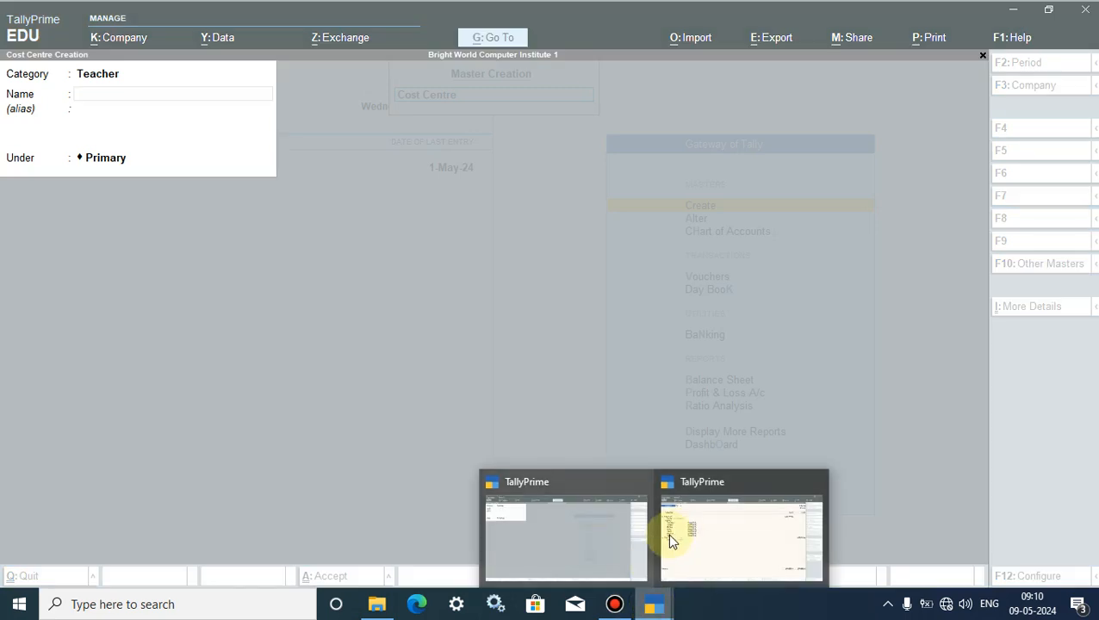
pyautogui.click(667, 533)
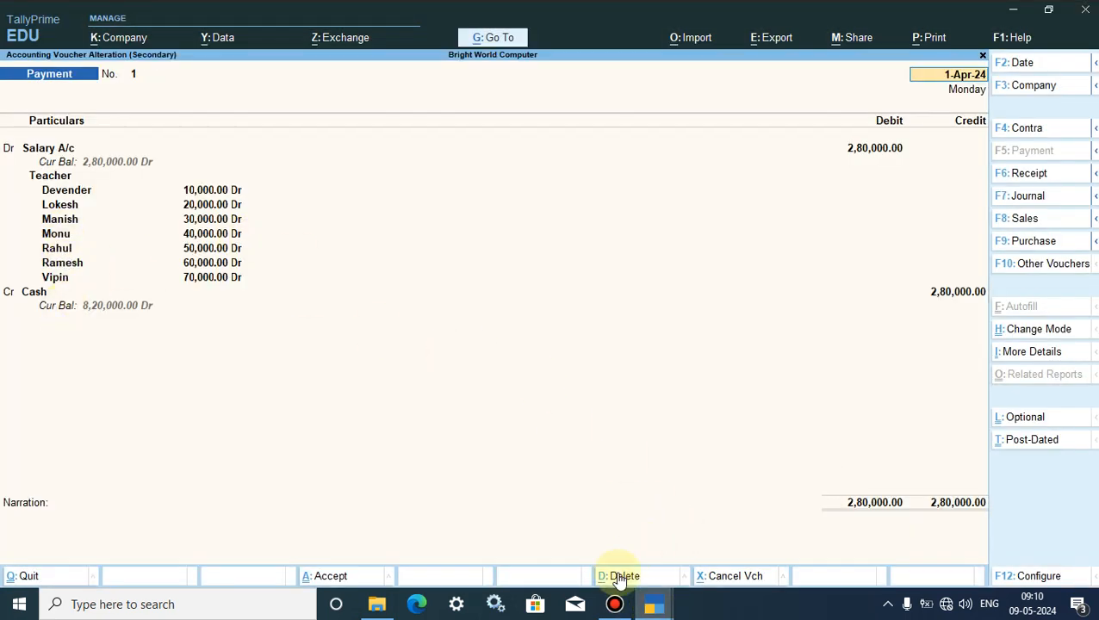
pyautogui.moveTo(653, 609)
pyautogui.click(564, 541)
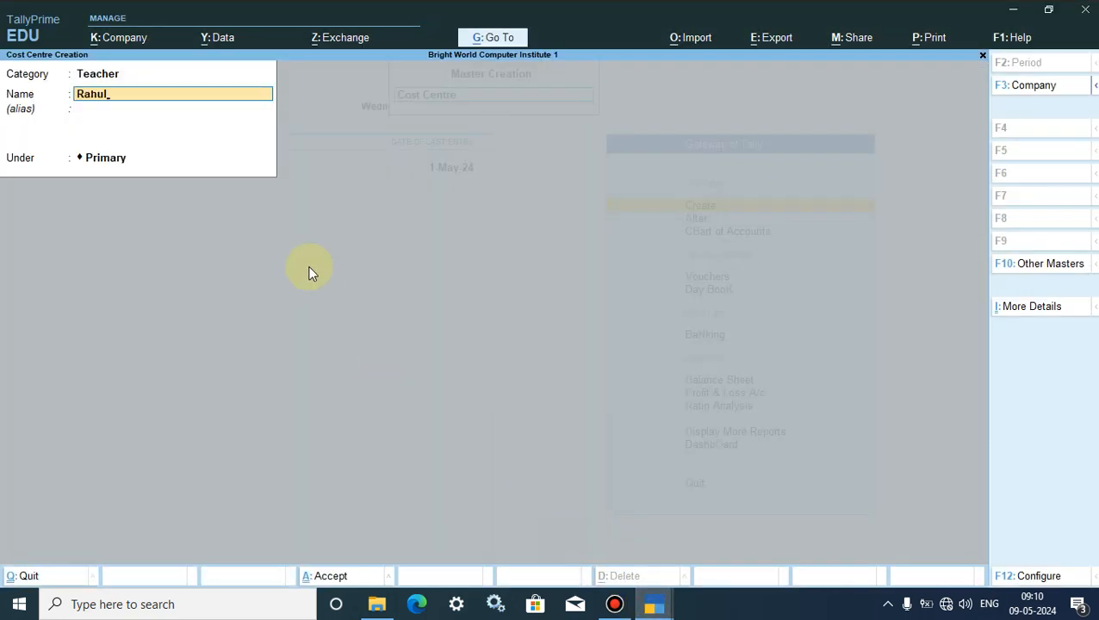
pyautogui.write('Rahul')
pyautogui.press('Return')
pyautogui.press('Return')
pyautogui.press('Return')
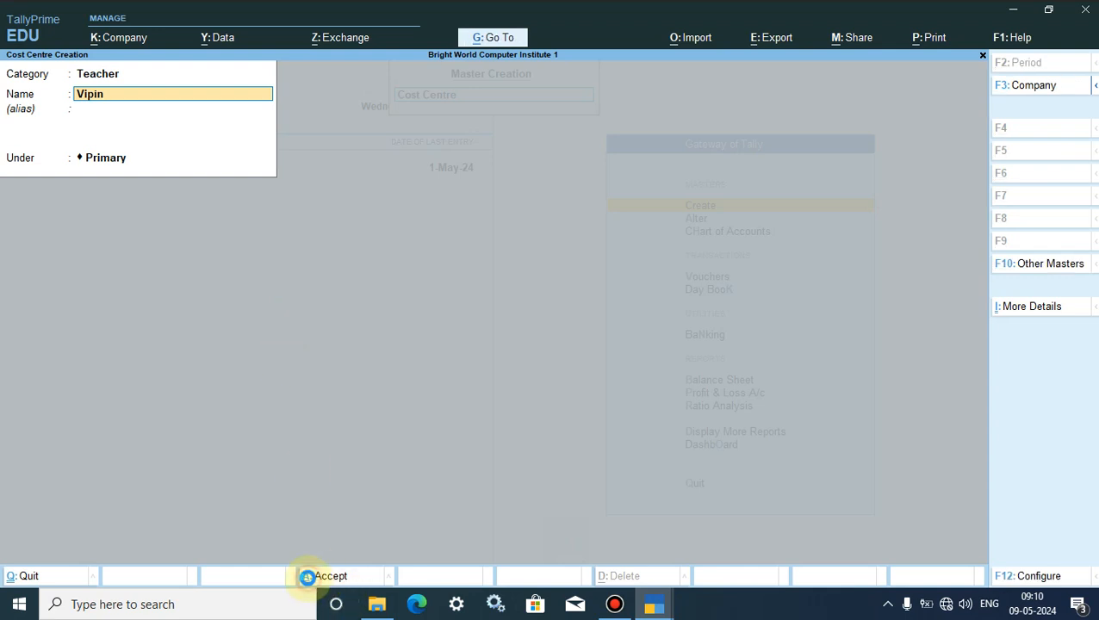
# - Save the Teacher cost centre with the seventh teacher's name, then return to the Gateway of Tally
pyautogui.click(308, 577)
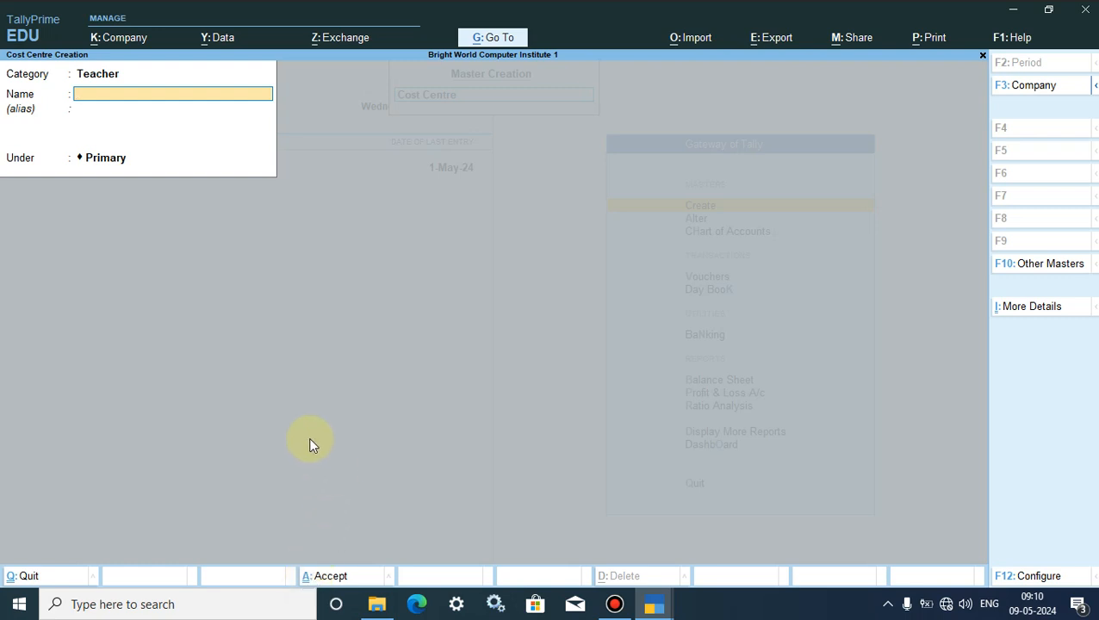
pyautogui.press('Escape')
pyautogui.press('y')
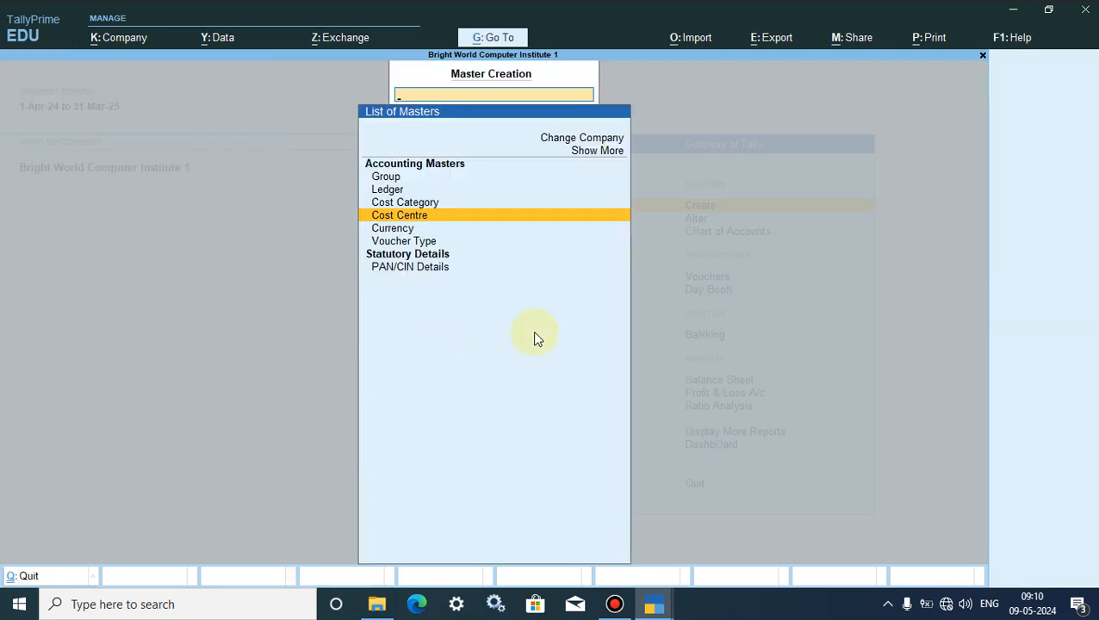
pyautogui.press('Escape')
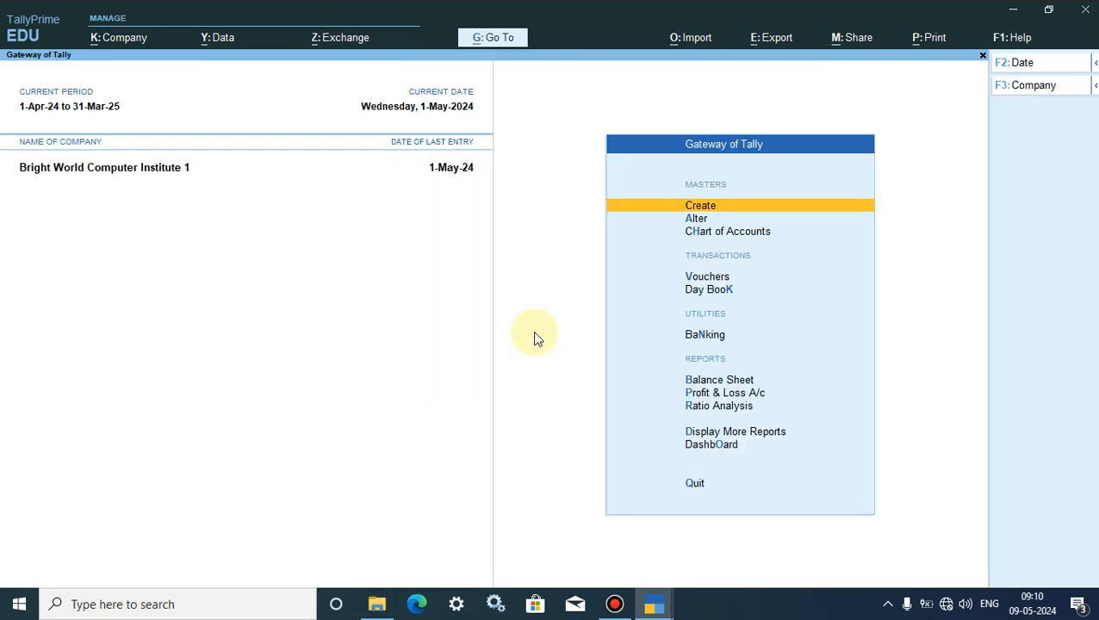
# - Check the teachers' cost centres in the Chart of Accounts list of cost centres, then return to the Gateway of Tally
pyautogui.click(724, 231)
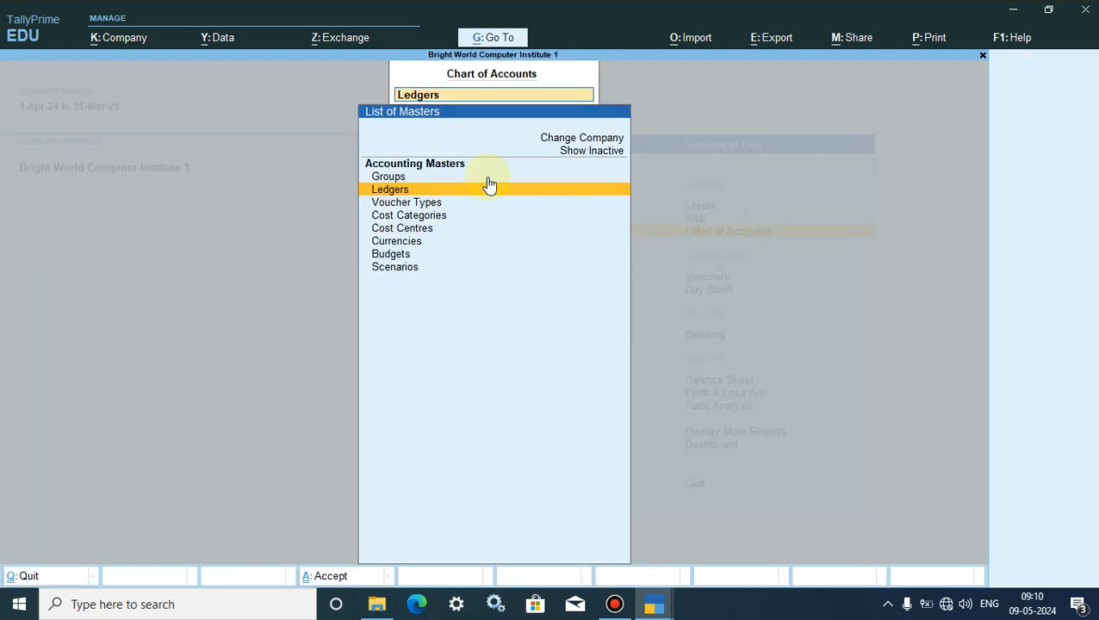
pyautogui.click(412, 230)
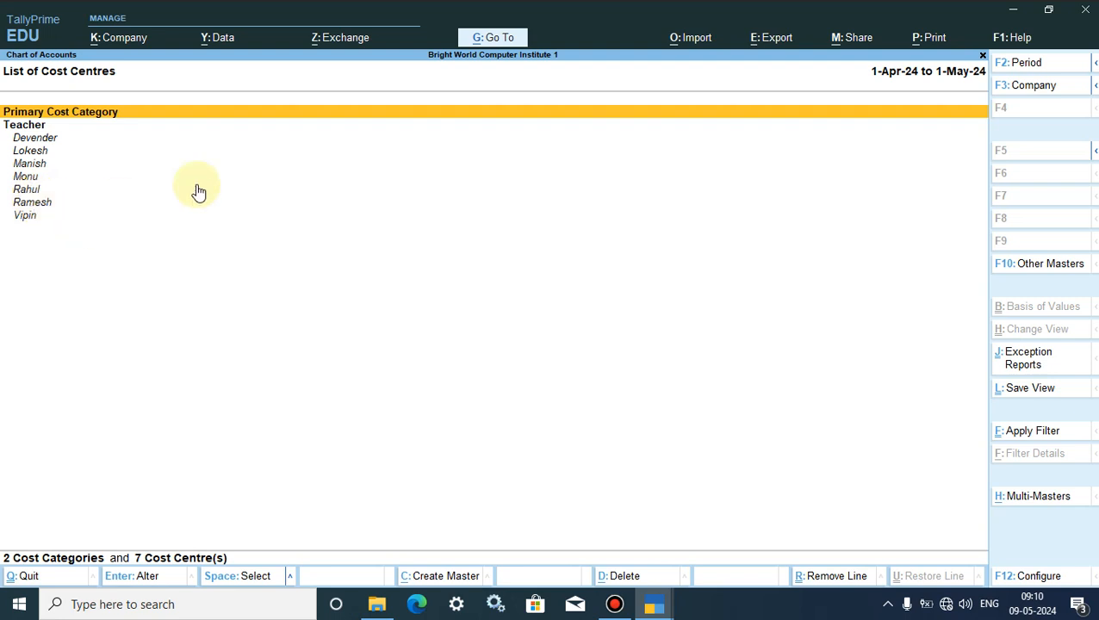
pyautogui.press('Escape')
pyautogui.press('Escape')
pyautogui.press('Escape')
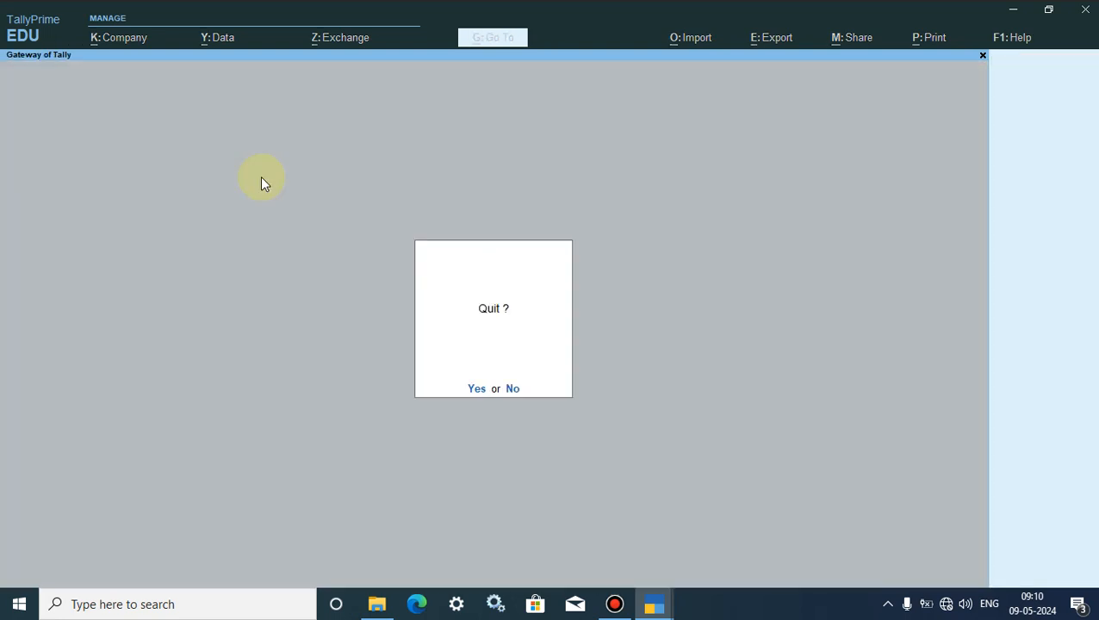
pyautogui.press('Escape')
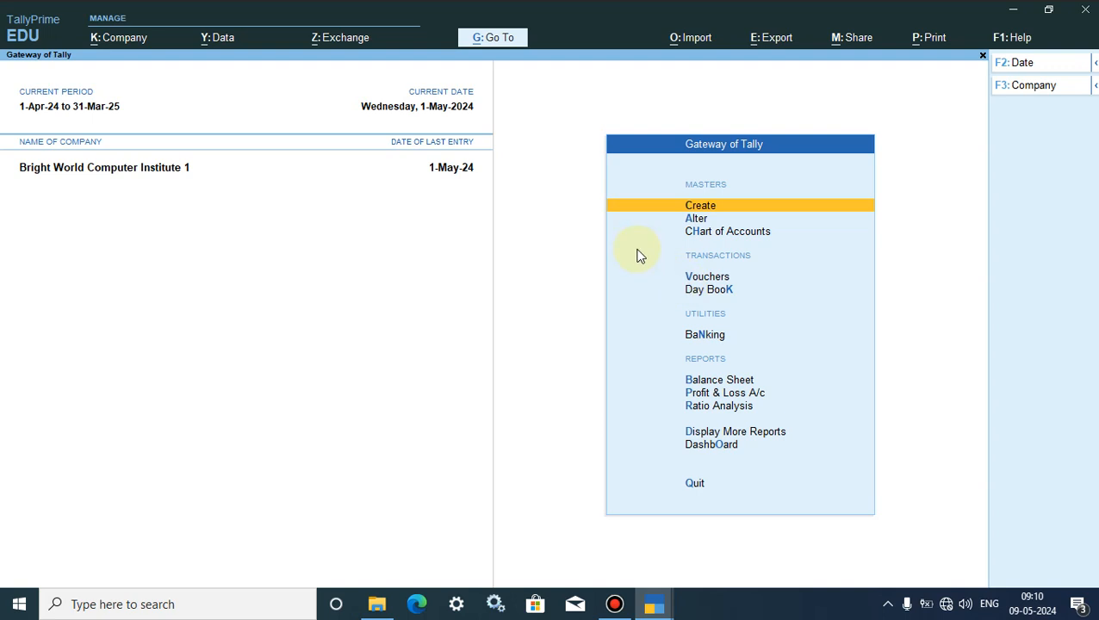
# - Open the Chart of Accounts list of ledgers in Ledger View and locate the Salary A/c and Cash ledgers
pyautogui.click(712, 233)
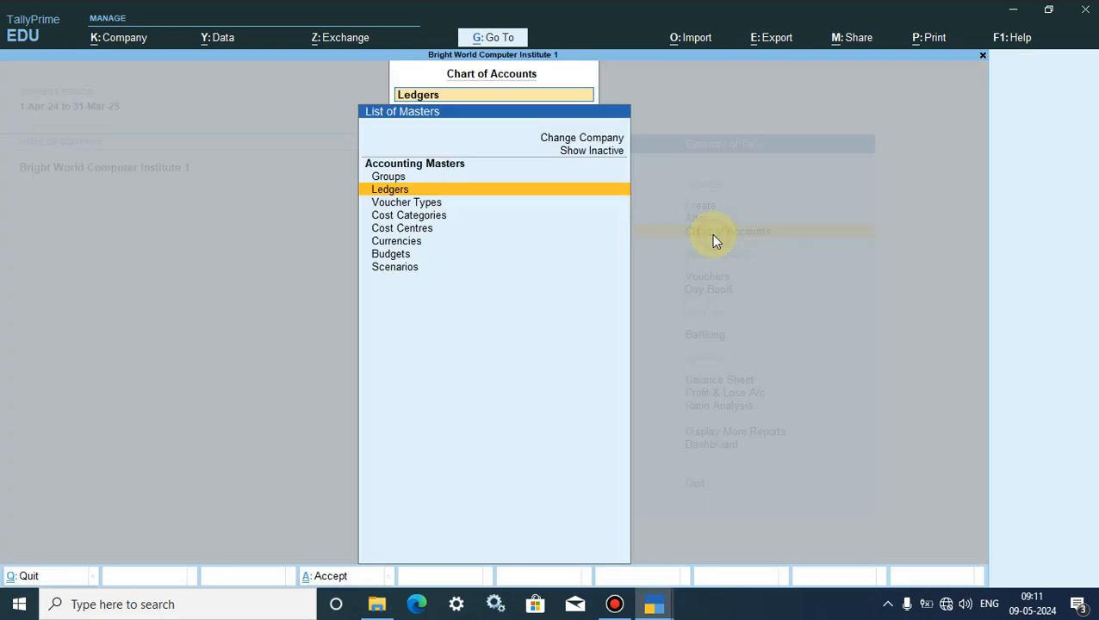
pyautogui.click(389, 189)
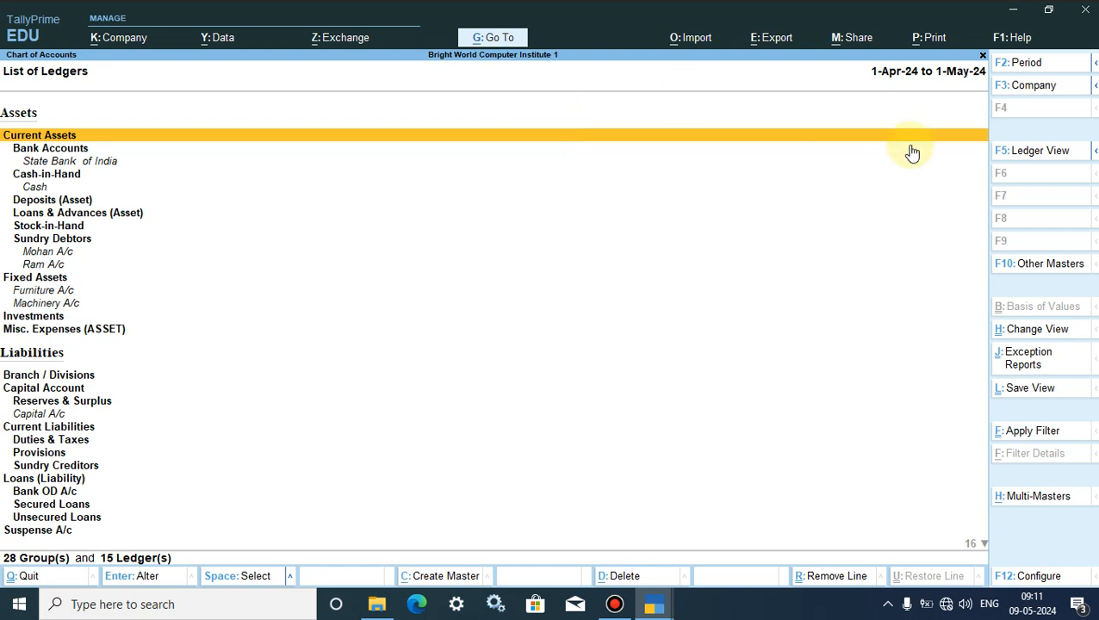
pyautogui.click(1039, 153)
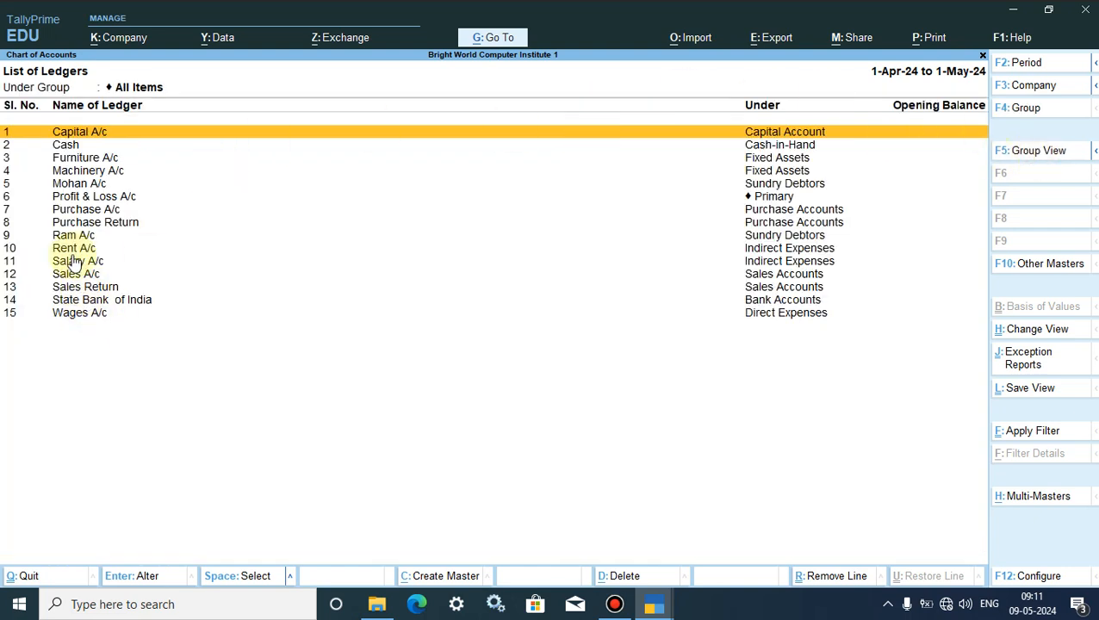
pyautogui.click(71, 285)
pyautogui.click(71, 276)
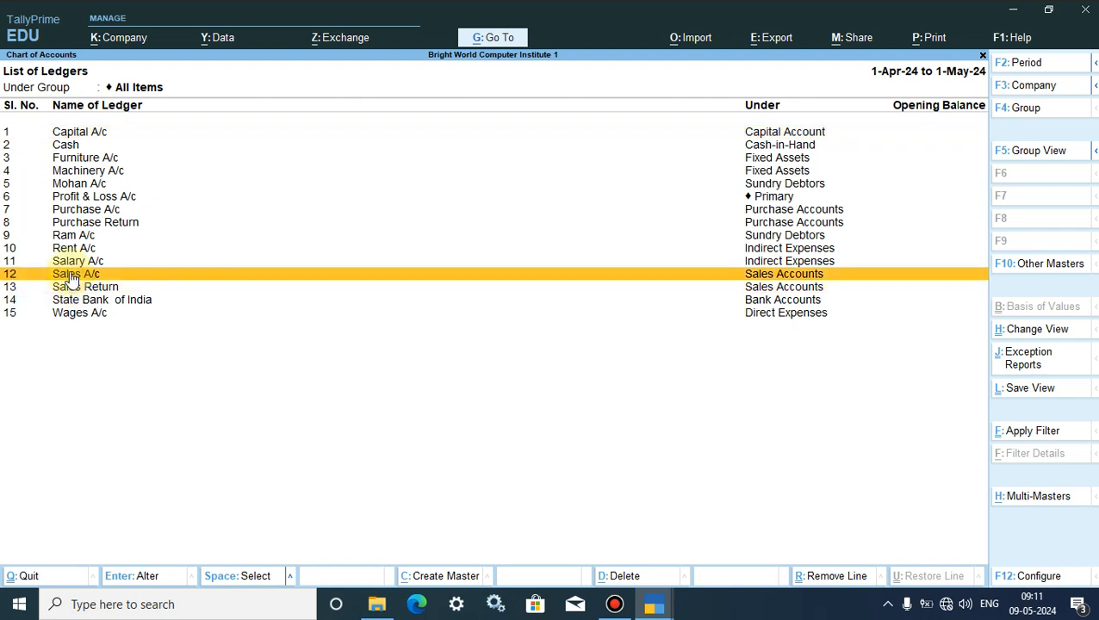
pyautogui.click(75, 263)
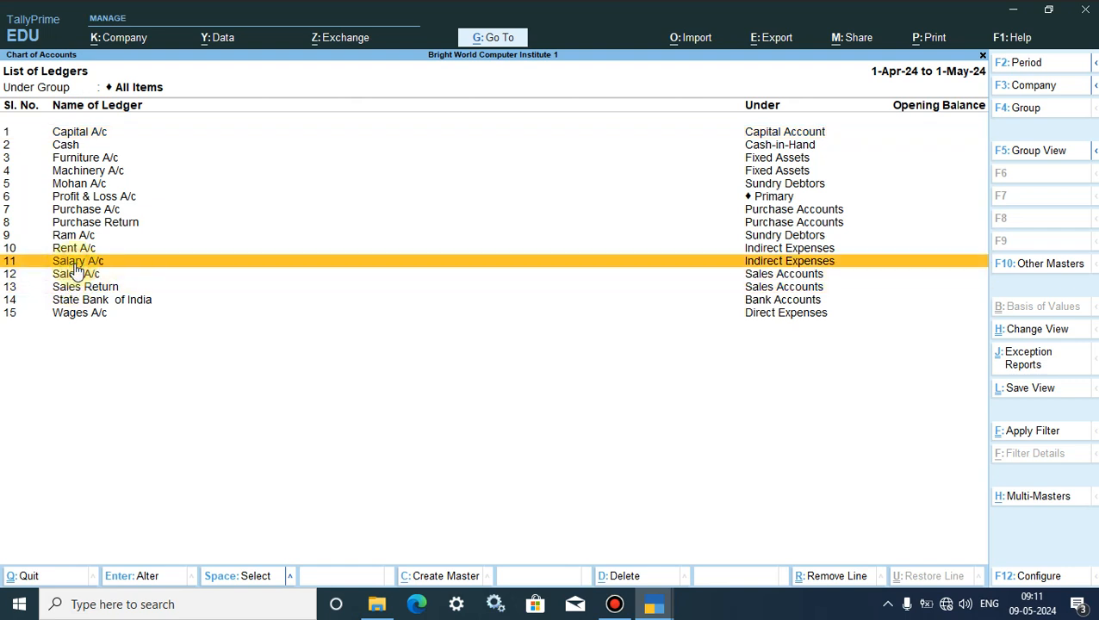
pyautogui.click(69, 145)
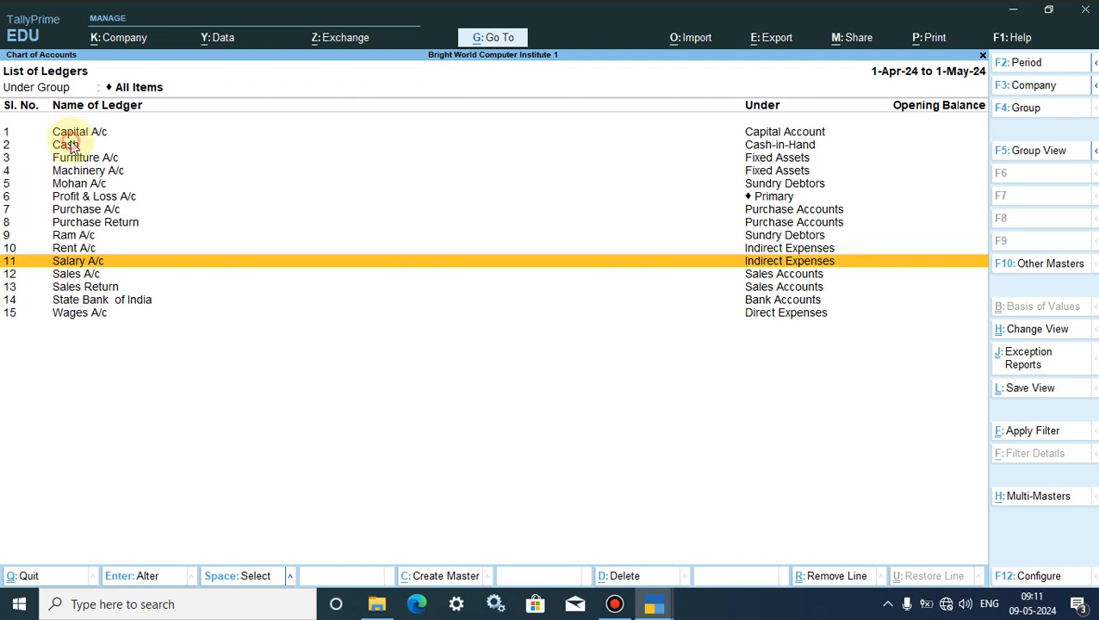
# - Open the Salary A/c ledger for alteration and review its fields through the blank opening balance
pyautogui.doubleClick(83, 261)
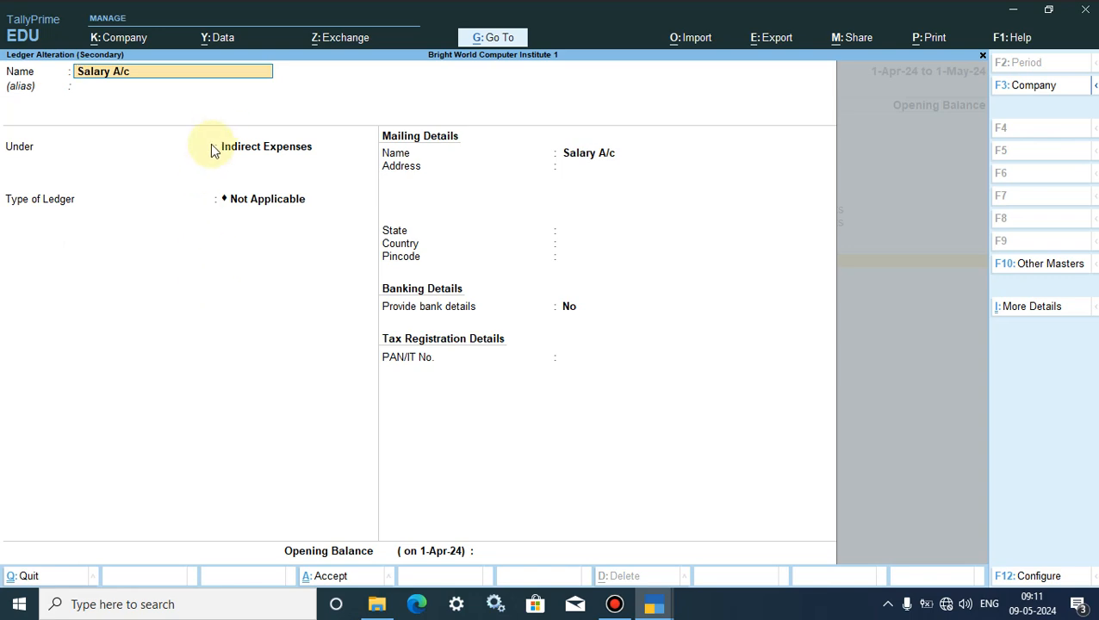
pyautogui.press('Return')
pyautogui.press('Return')
pyautogui.press('Return')
pyautogui.press('Return')
pyautogui.press('Return')
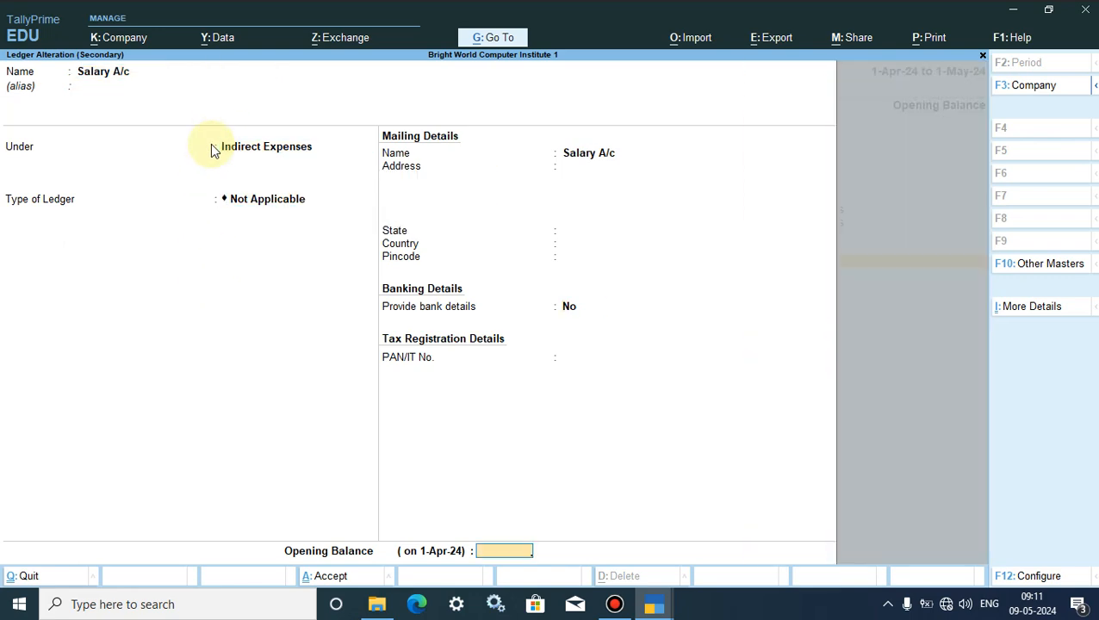
pyautogui.press('Return')
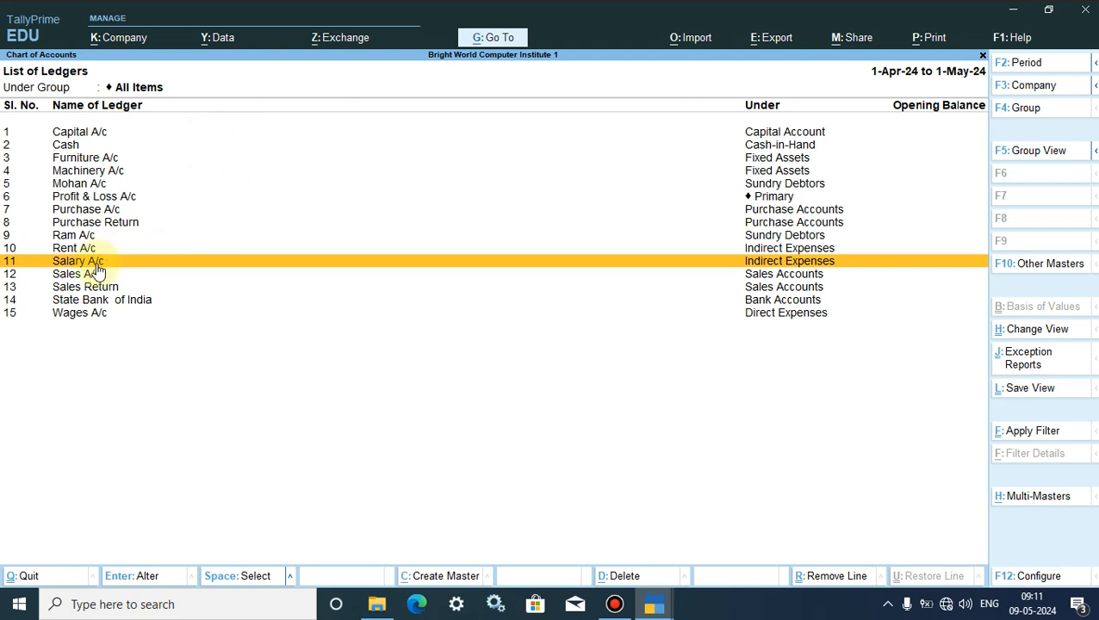
# - Locate the Cash ledger in the list of ledgers, then return to the Gateway of Tally
pyautogui.click(84, 145)
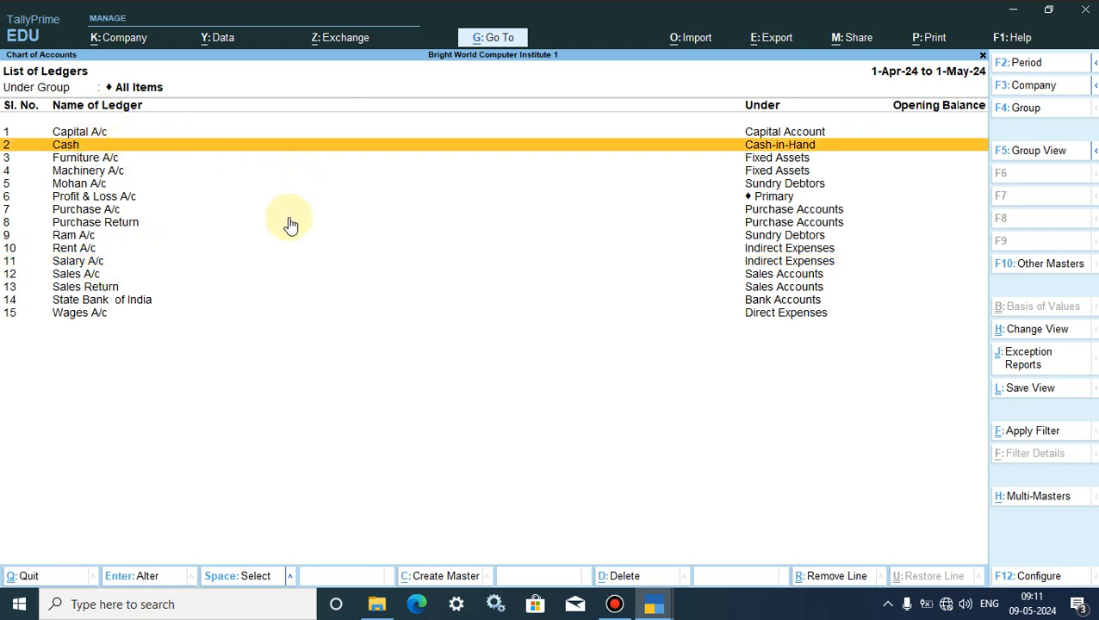
pyautogui.press('Escape')
pyautogui.press('Escape')
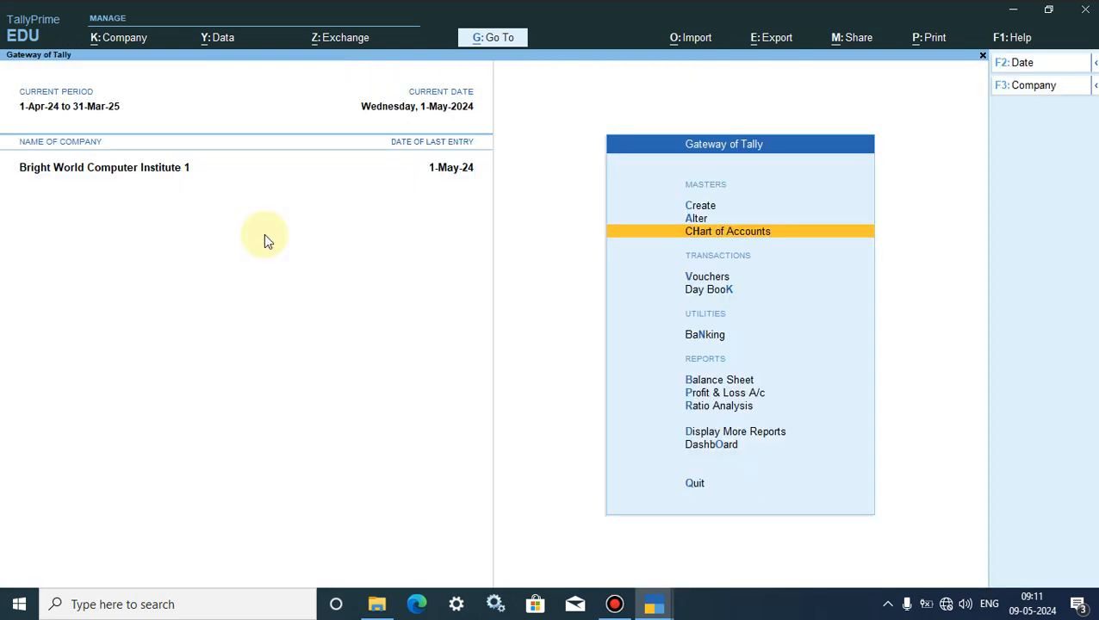
# - Start a payment voucher and debit Salary A/c with 2,80,000
pyautogui.click(706, 276)
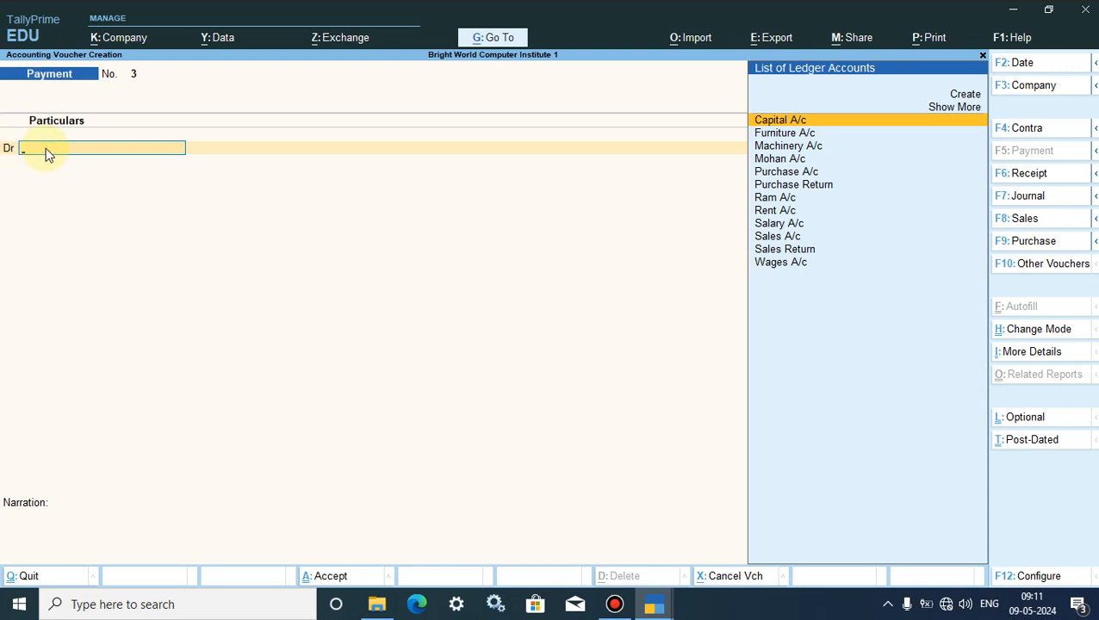
pyautogui.write('Sa')
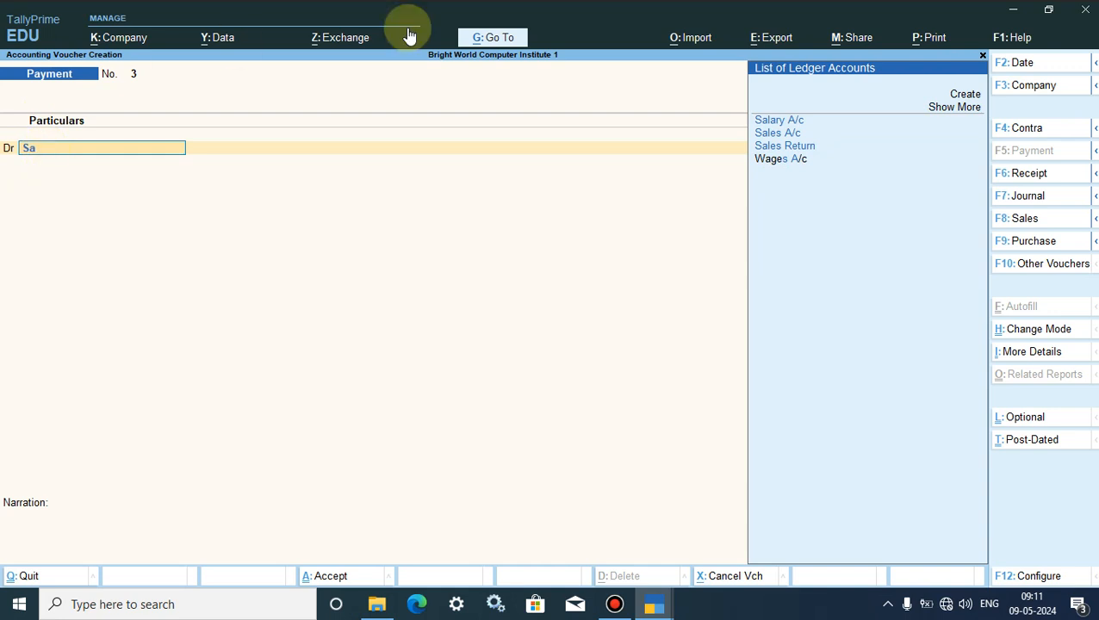
pyautogui.click(769, 125)
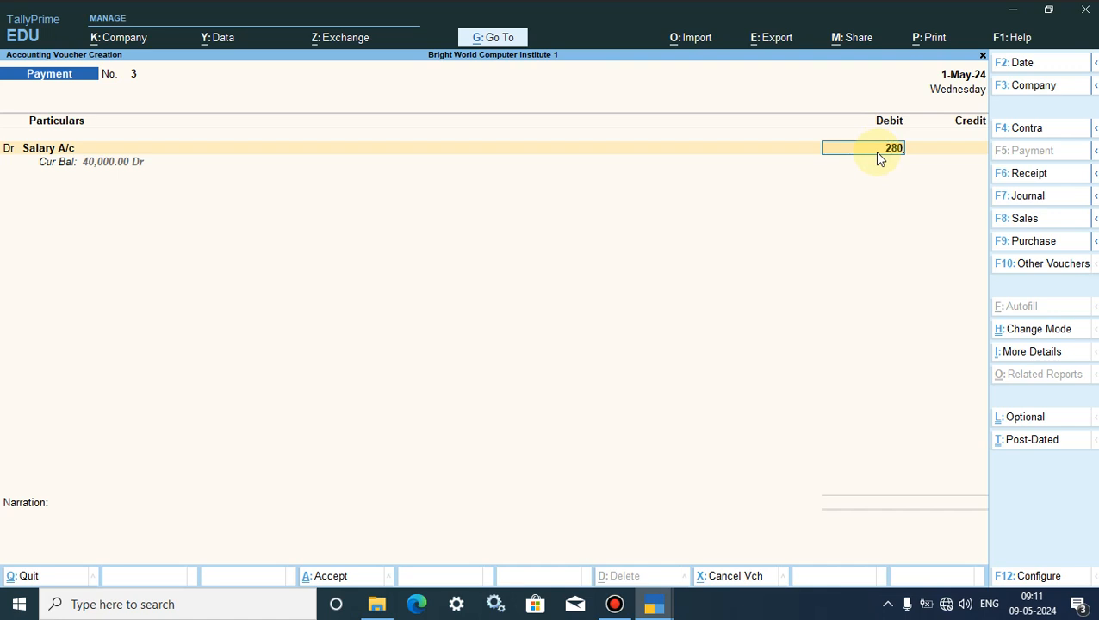
pyautogui.press('Return')
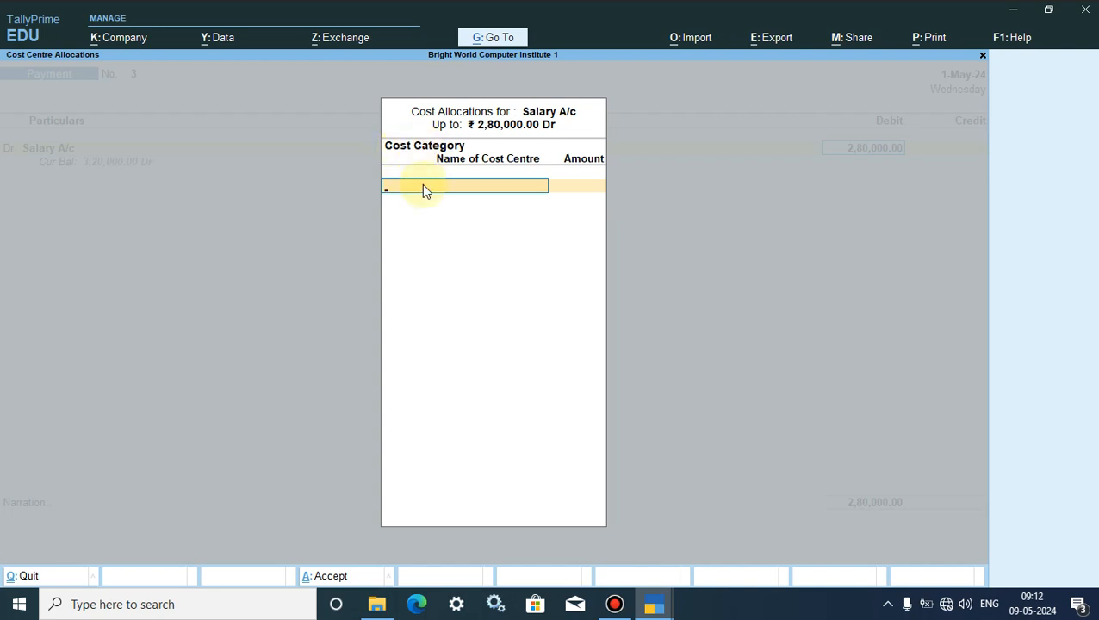
# - Choose the Teacher cost category for the salary and allocate 10,000 to the first teacher's cost centre
pyautogui.write('T')
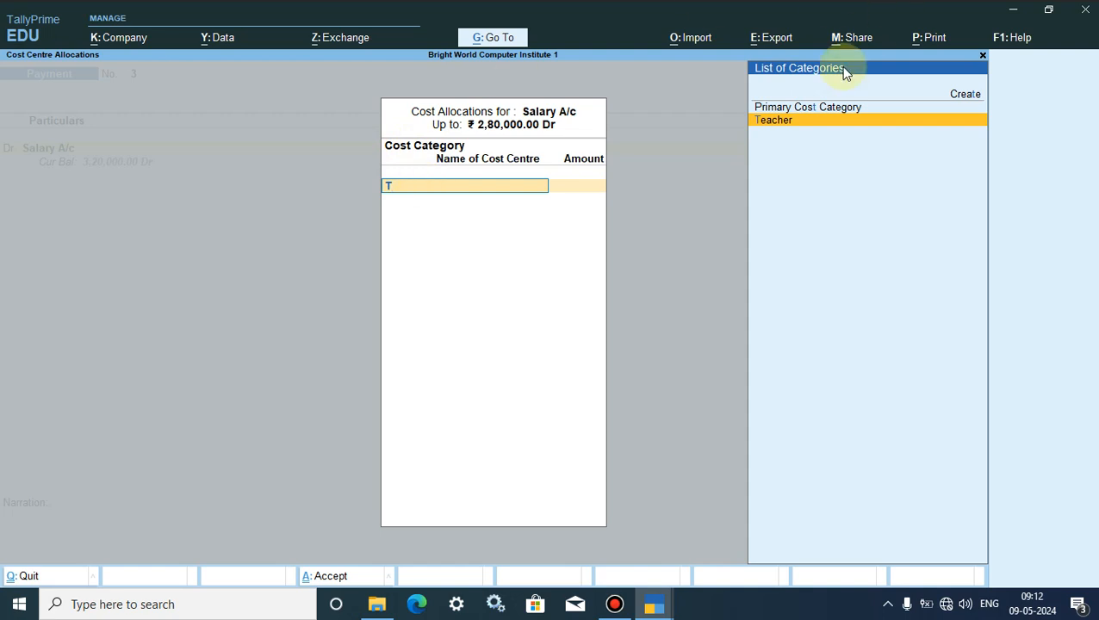
pyautogui.click(777, 122)
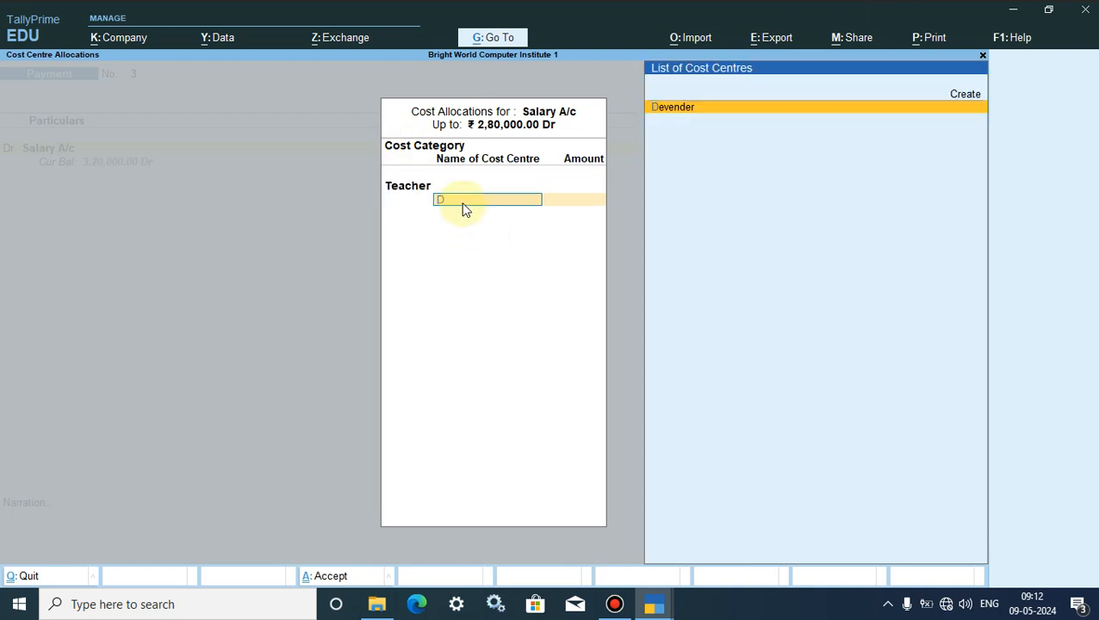
pyautogui.click(725, 123)
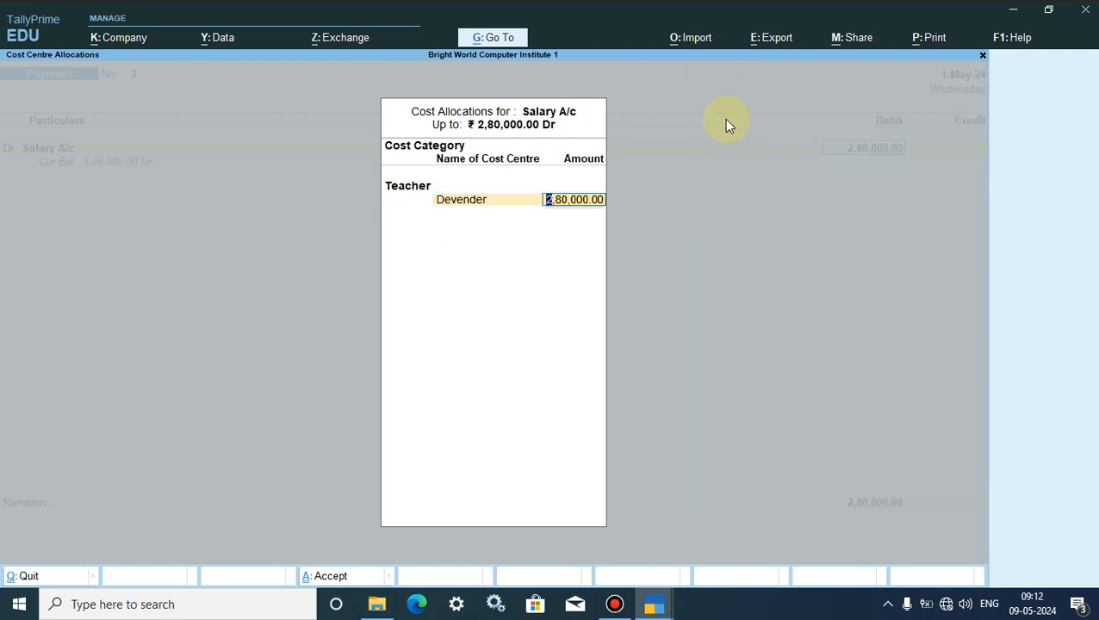
pyautogui.write('10000')
pyautogui.press('Return')
# - Consult the reference payment voucher in the other TallyPrime window and allocate 20,000 to its second teacher's cost centre
pyautogui.click(654, 605)
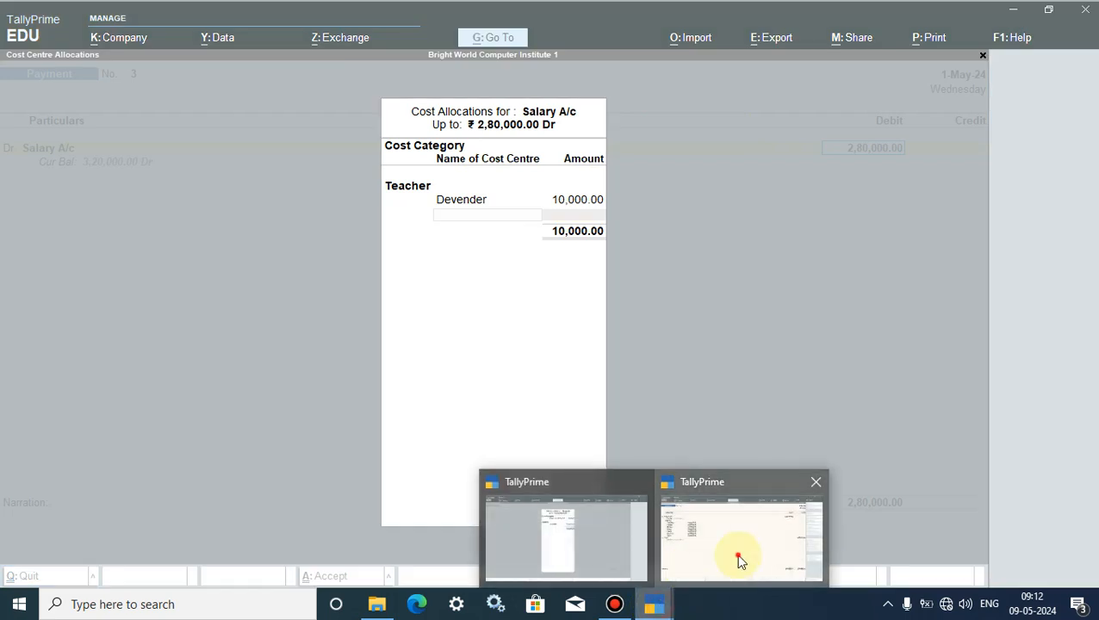
pyautogui.click(738, 561)
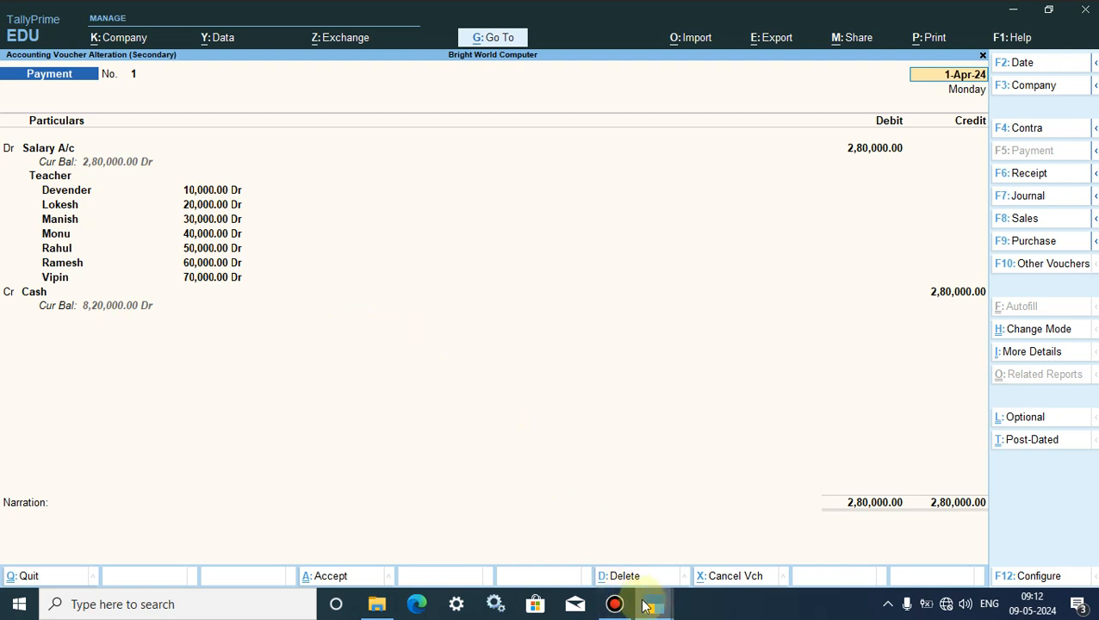
pyautogui.moveTo(648, 606)
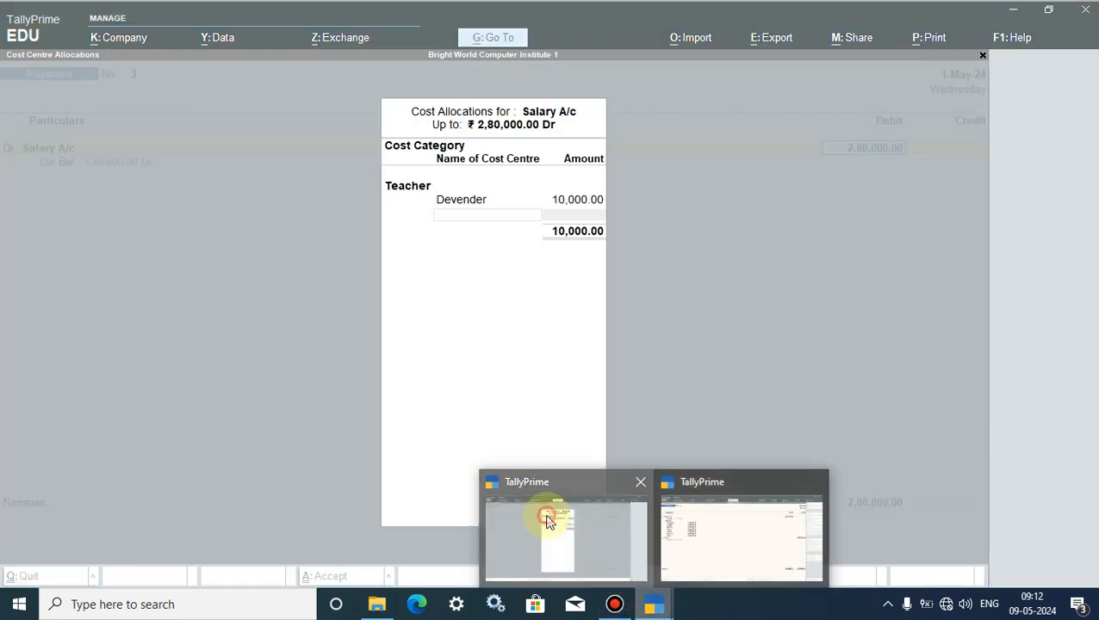
pyautogui.click(547, 520)
pyautogui.write('L')
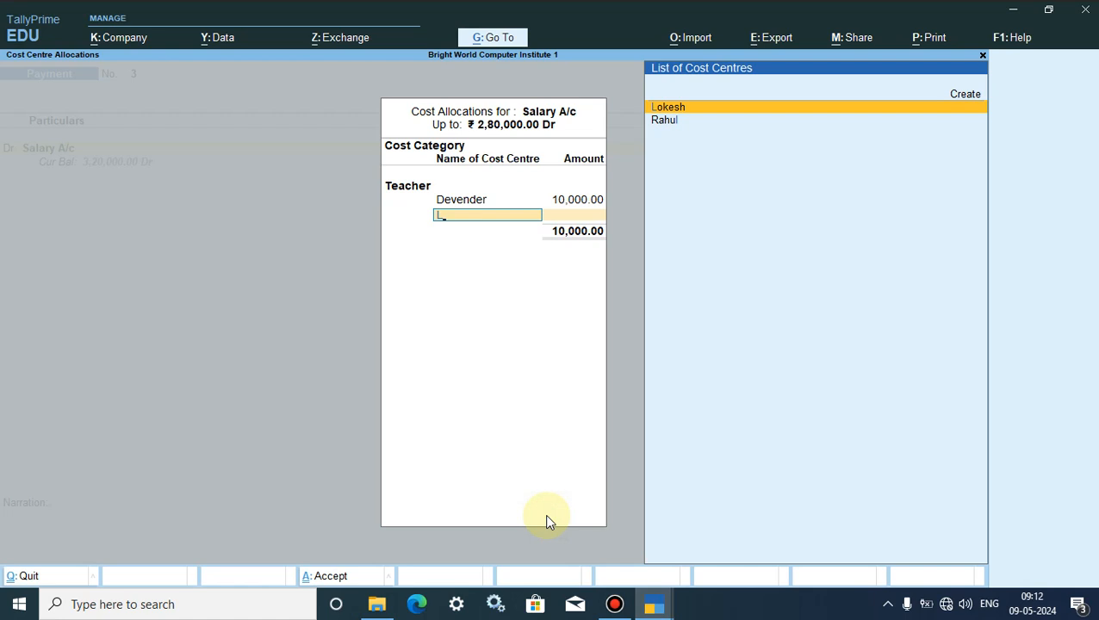
pyautogui.press('Return')
pyautogui.write('20,00')
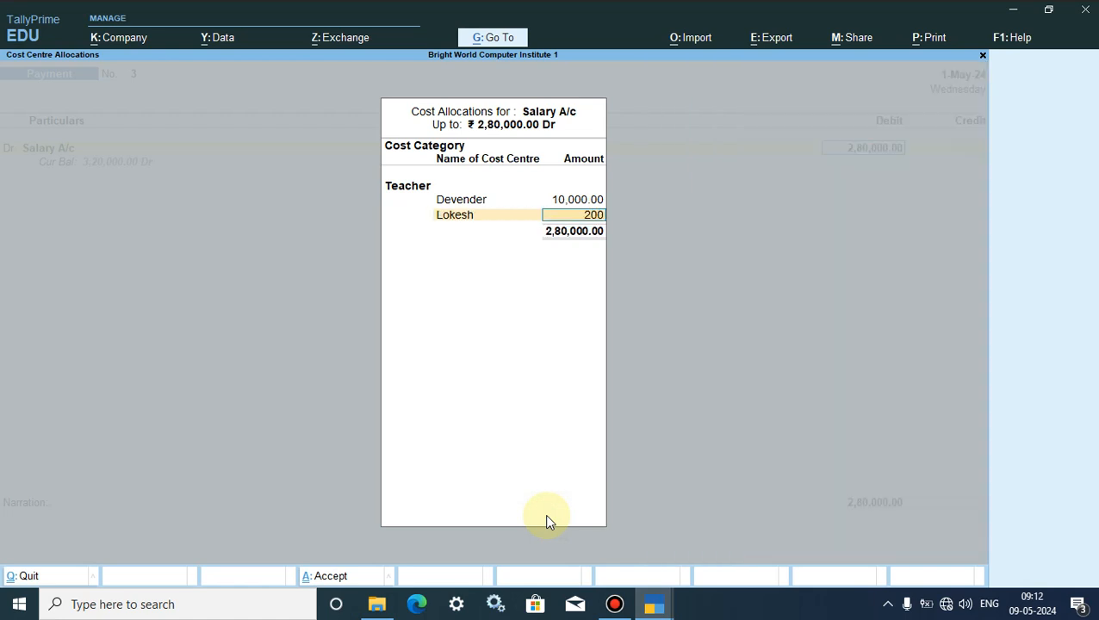
pyautogui.write('00')
pyautogui.press('Return')
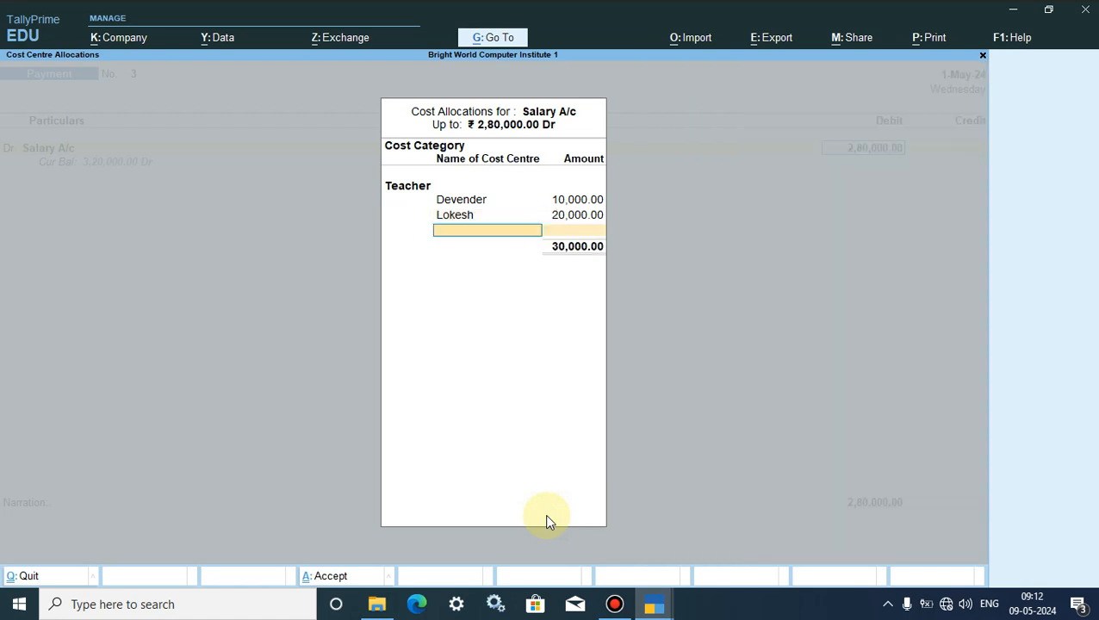
# - Allocate 30,000 of the salary to the cost centre of the third teacher in the reference voucher
pyautogui.write('M')
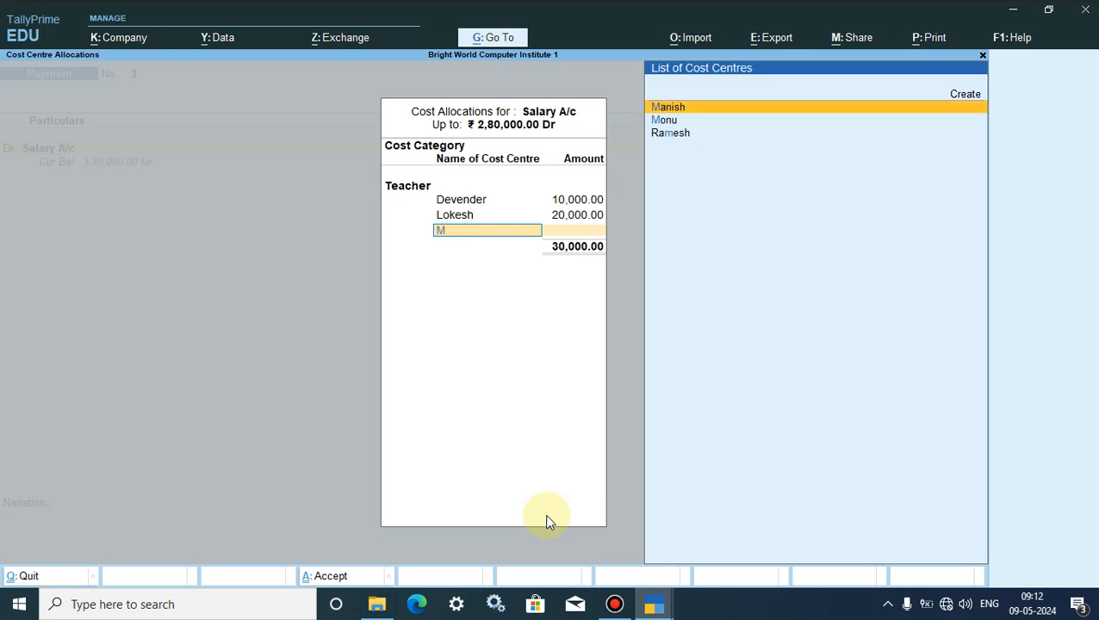
pyautogui.press('Return')
pyautogui.write('30,')
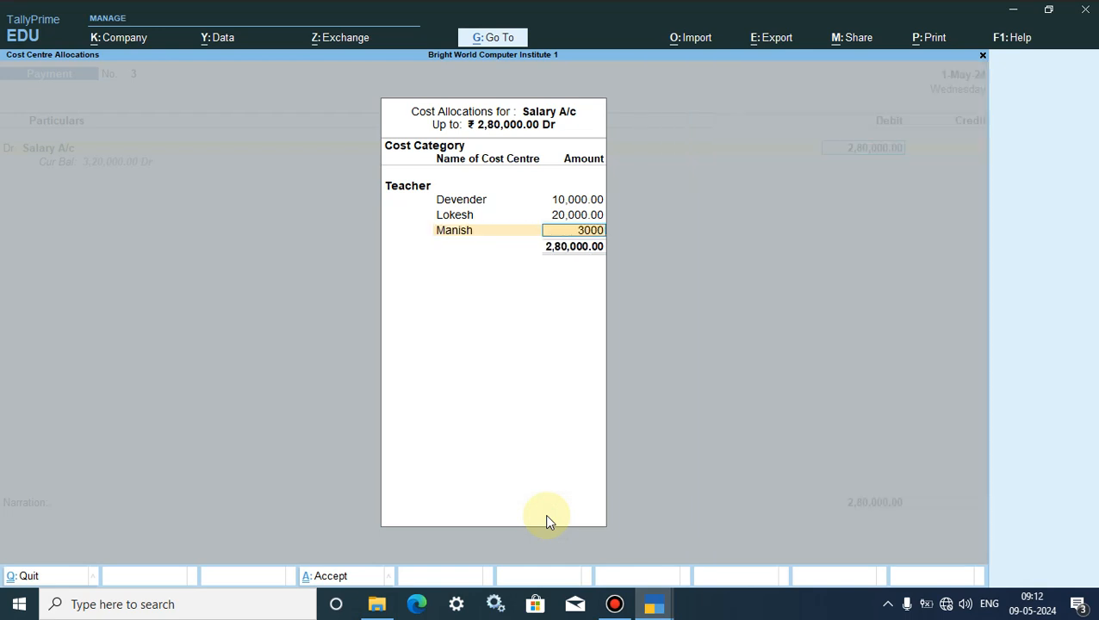
pyautogui.write('000')
pyautogui.press('Return')
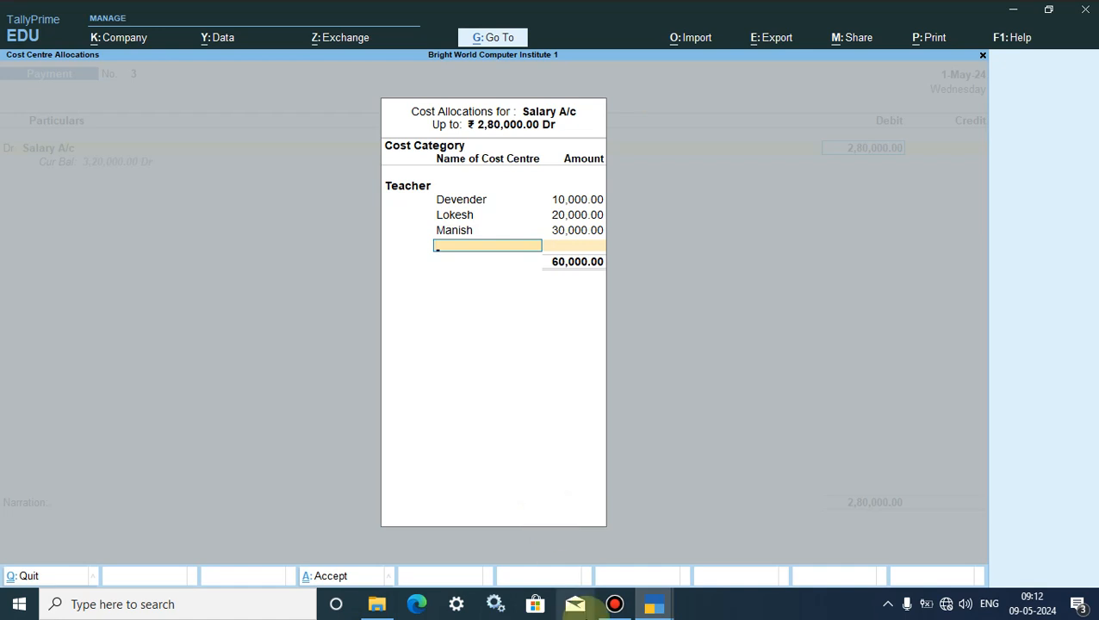
# - Recheck the reference voucher in the other TallyPrime window and allocate 40,000 to its fourth teacher's cost centre
pyautogui.moveTo(660, 608)
pyautogui.click(707, 551)
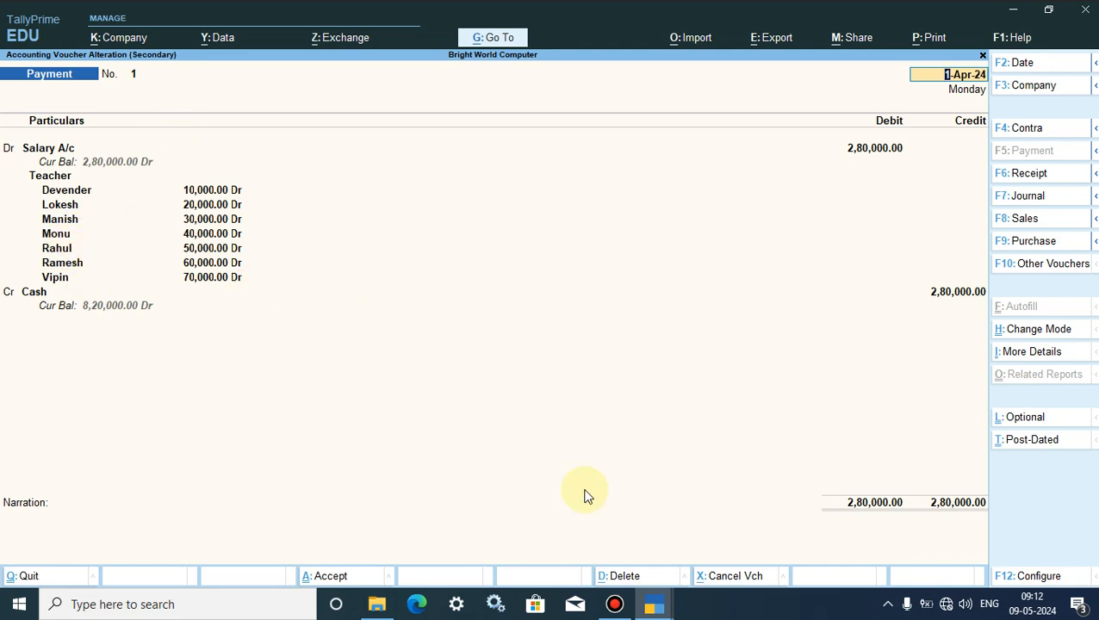
pyautogui.click(653, 608)
pyautogui.click(607, 549)
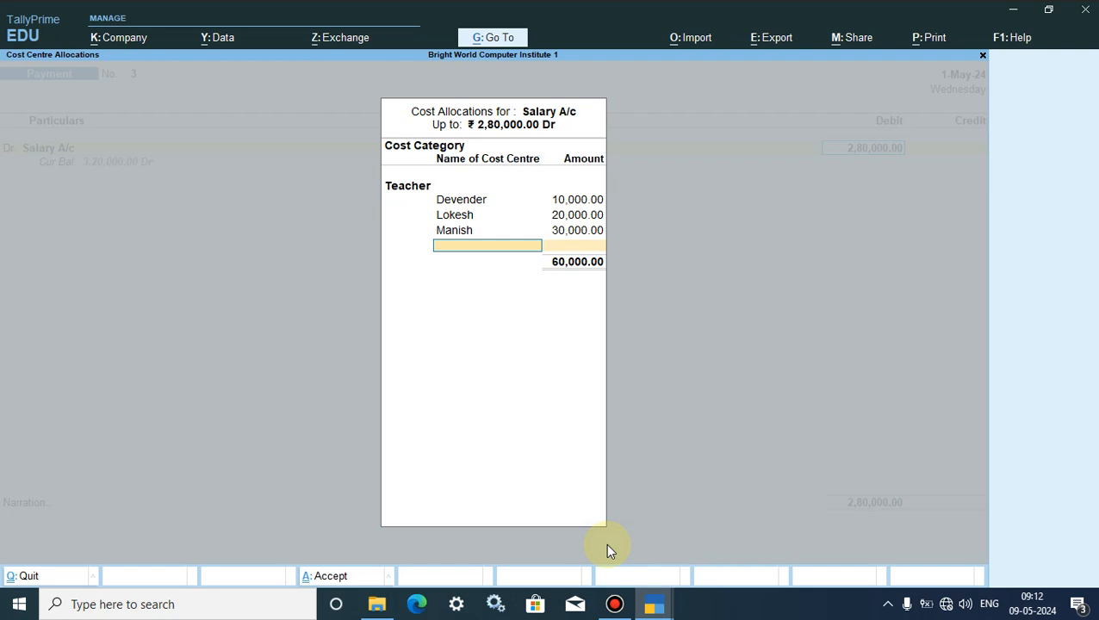
pyautogui.write('M')
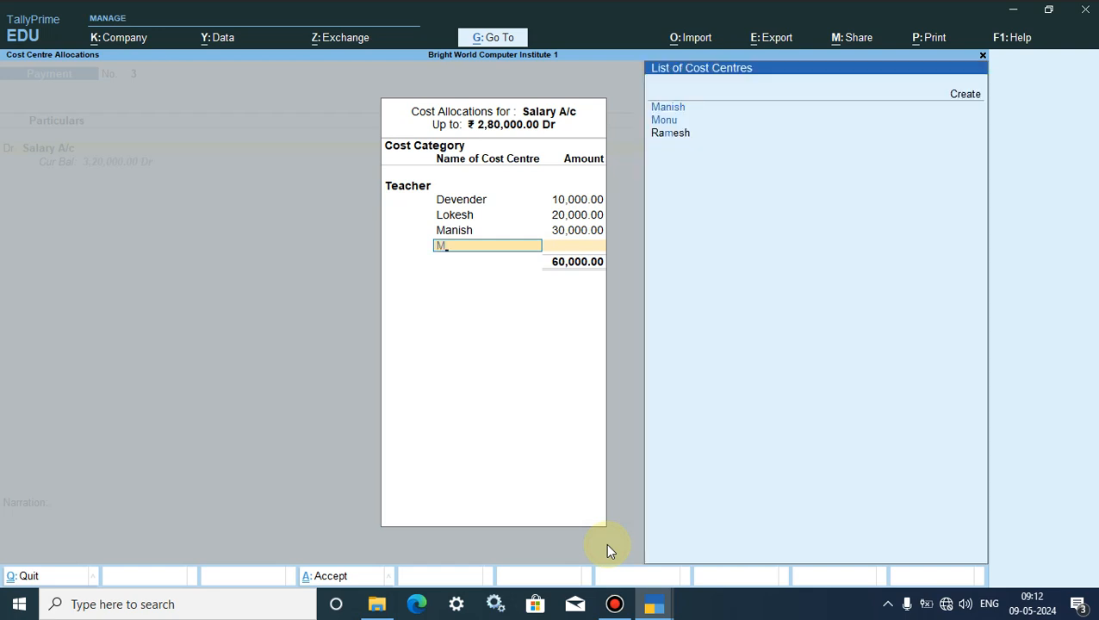
pyautogui.press('Down')
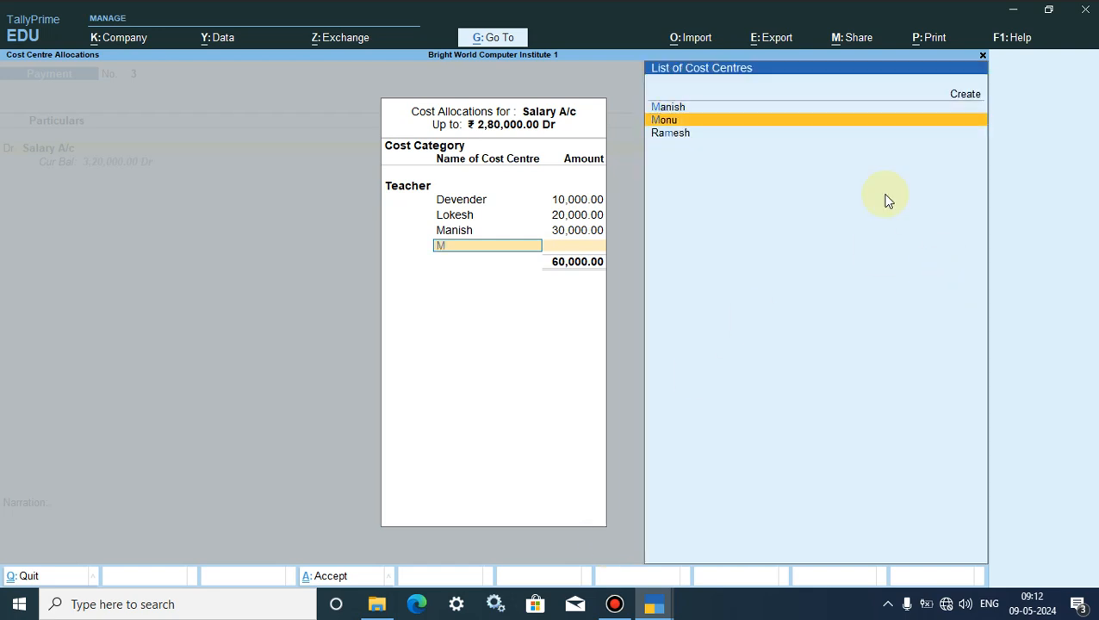
pyautogui.click(750, 121)
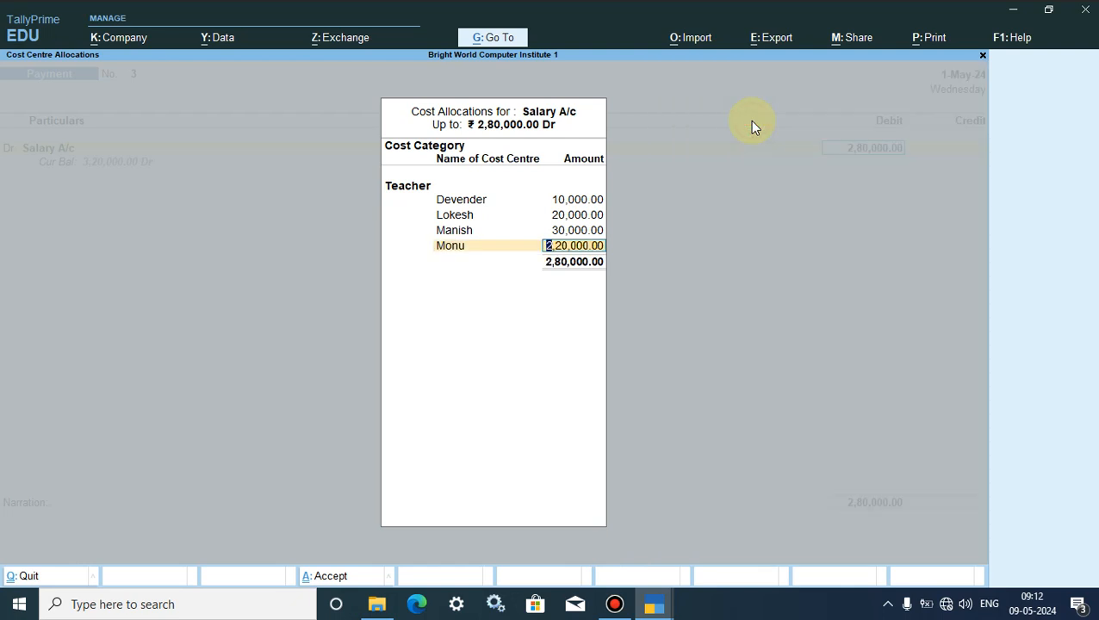
pyautogui.write('40000')
pyautogui.press('Return')
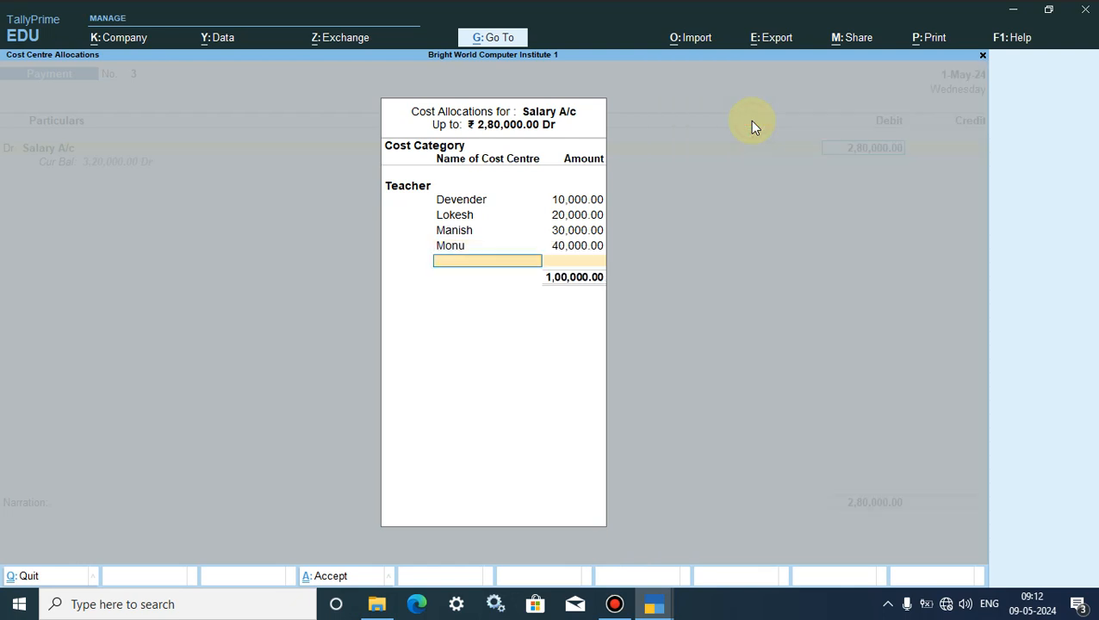
# - Allocate 50,000 to the fifth teacher's cost centre and 60,000 to the sixth teacher's, following the reference voucher
pyautogui.write('Ra')
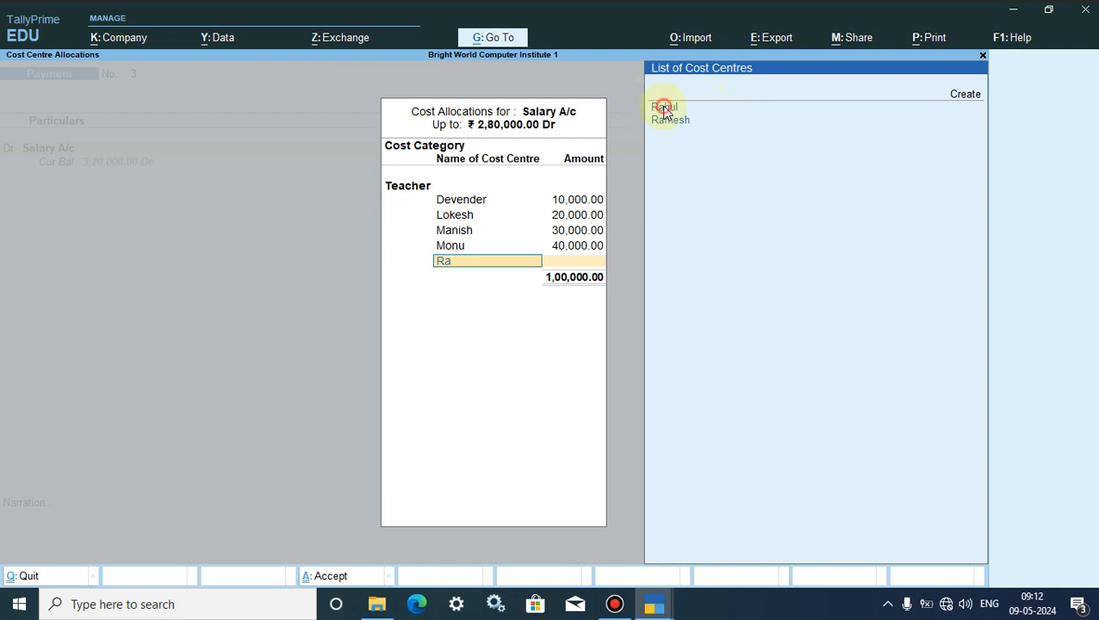
pyautogui.click(663, 109)
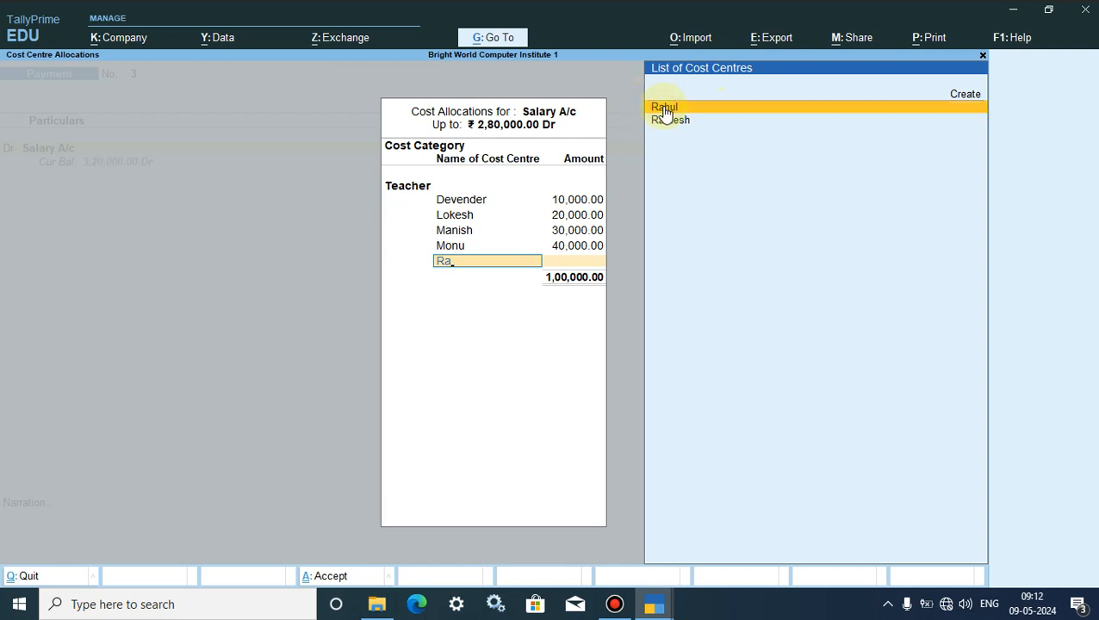
pyautogui.write('50,000')
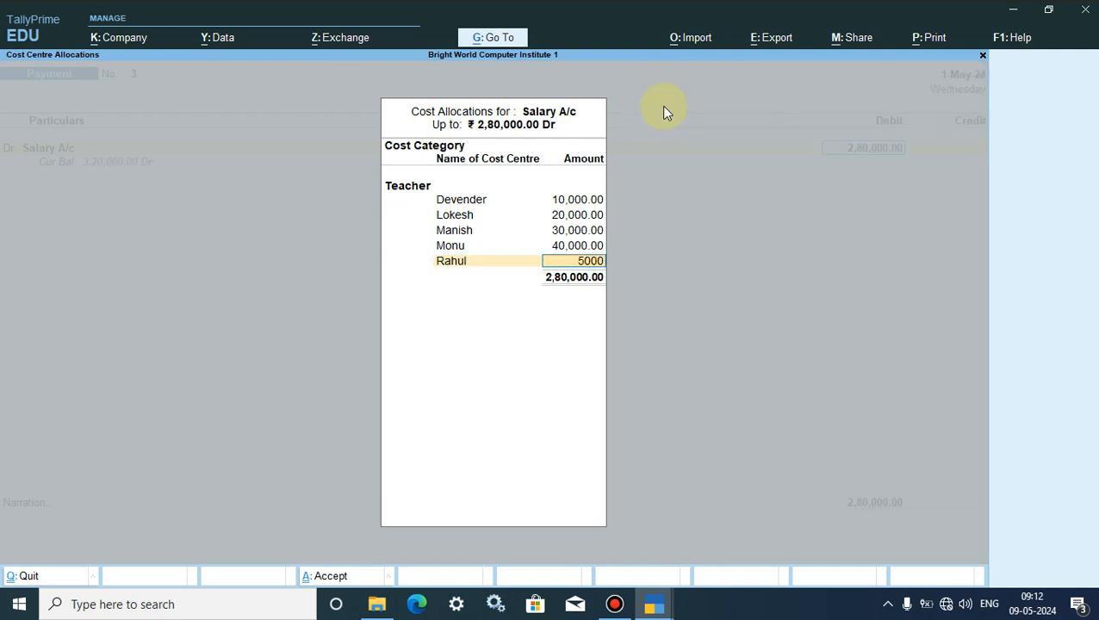
pyautogui.press('Return')
pyautogui.write('Ra')
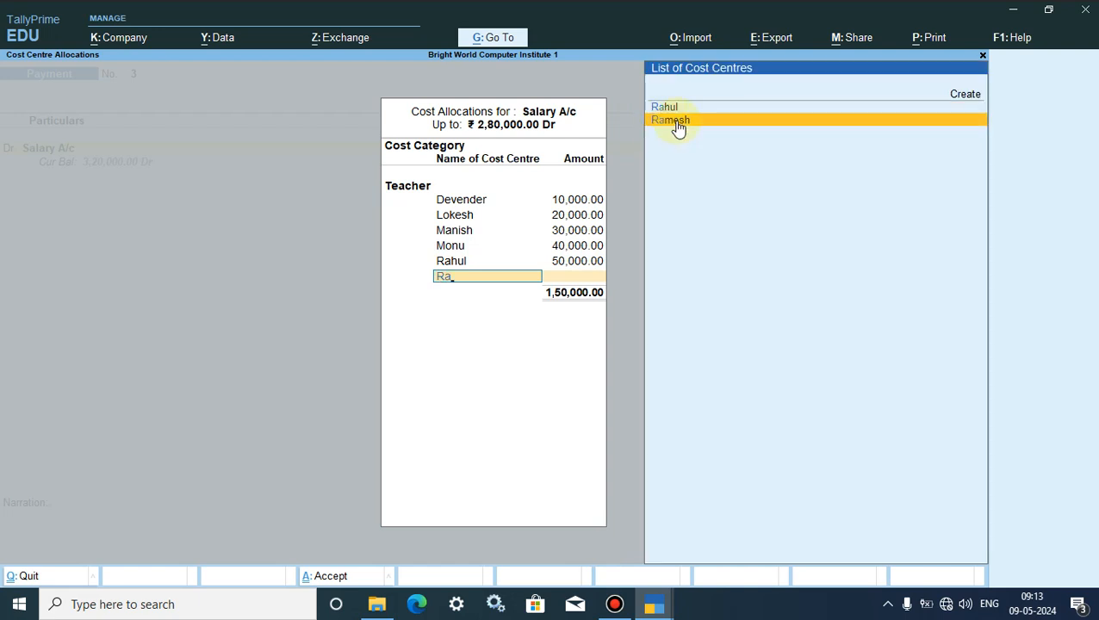
pyautogui.click(677, 123)
pyautogui.write('60000')
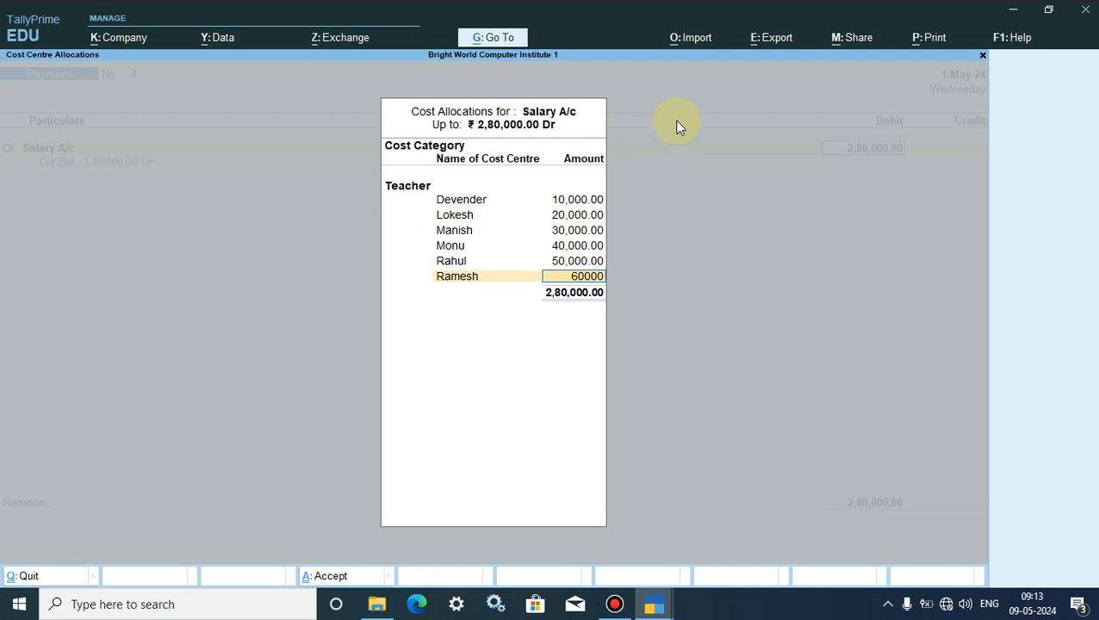
pyautogui.press('Return')
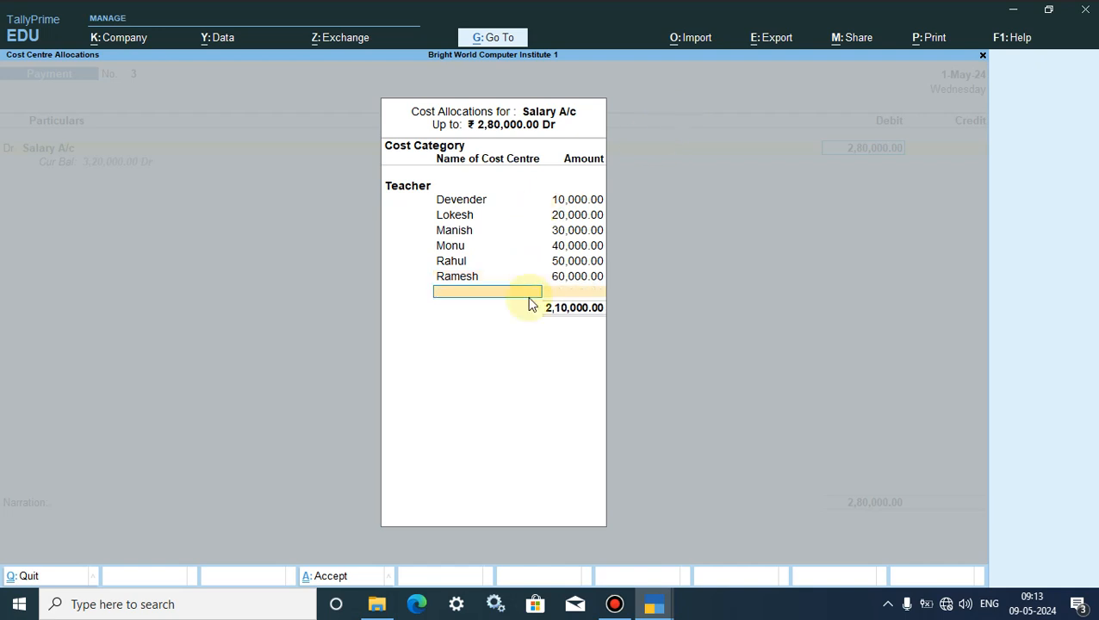
# - Check the last teacher in the reference voucher and allocate the remaining 70,000 to that teacher's cost centre
pyautogui.moveTo(656, 592)
pyautogui.click(691, 558)
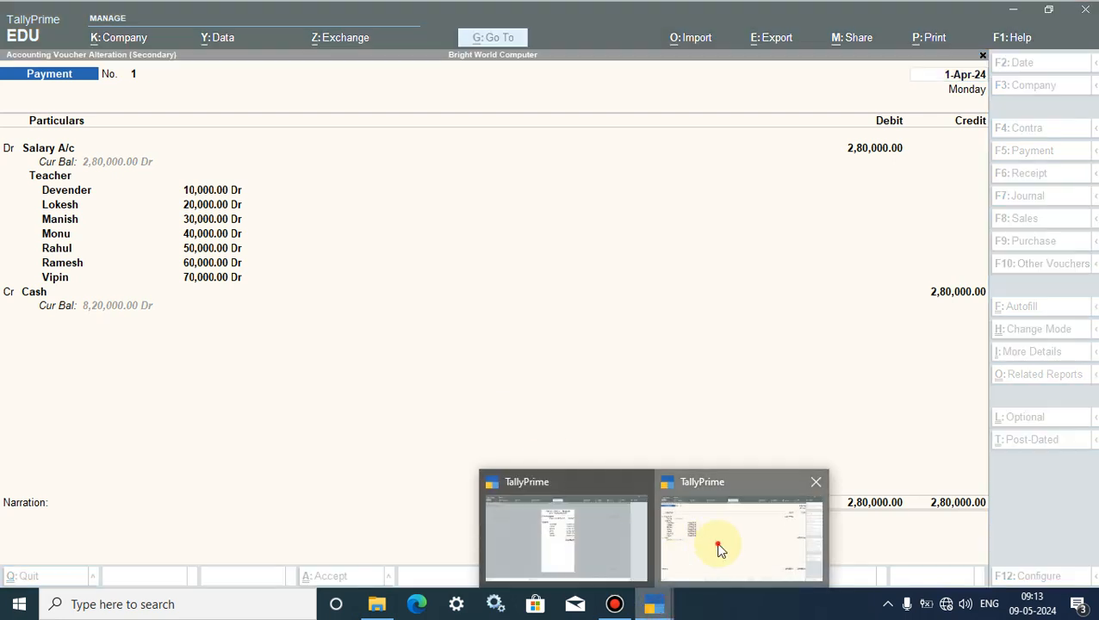
pyautogui.moveTo(653, 604)
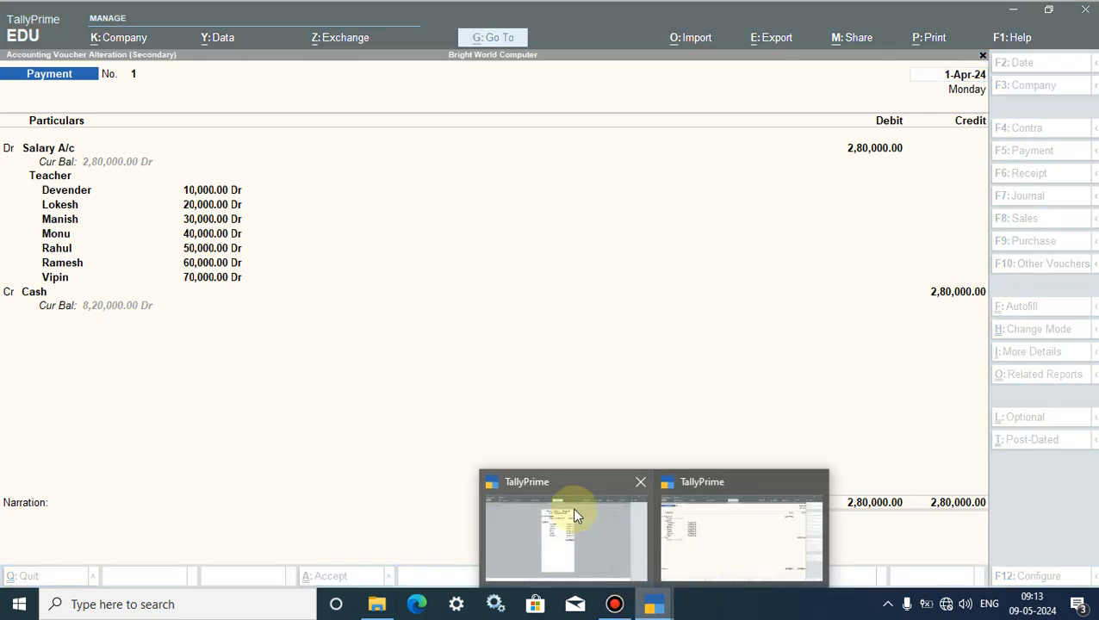
pyautogui.click(576, 515)
pyautogui.write('V')
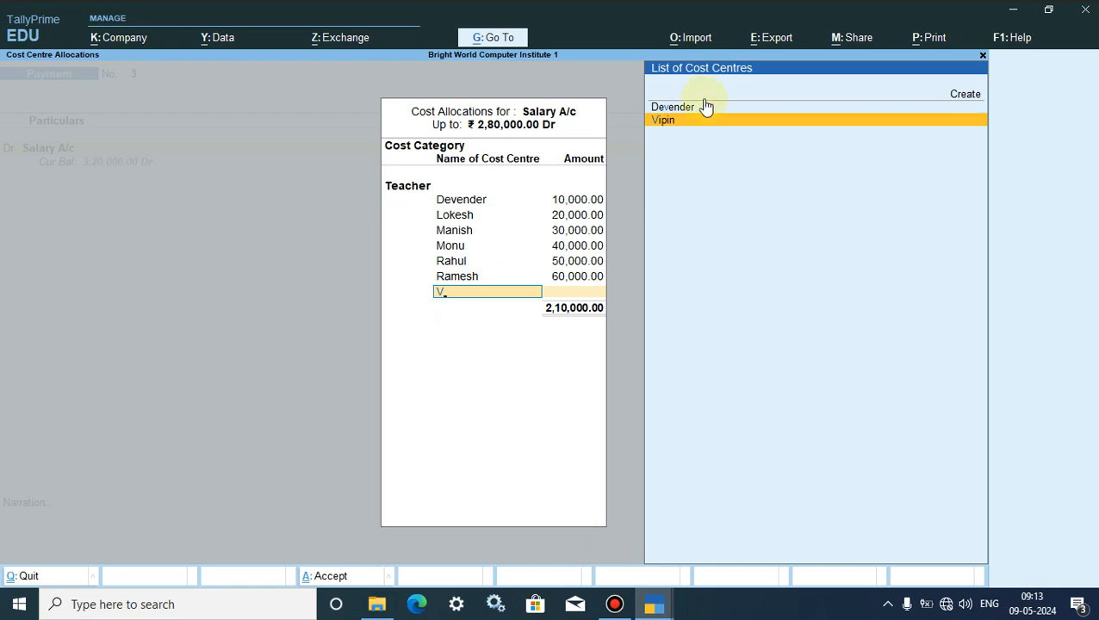
pyautogui.click(676, 121)
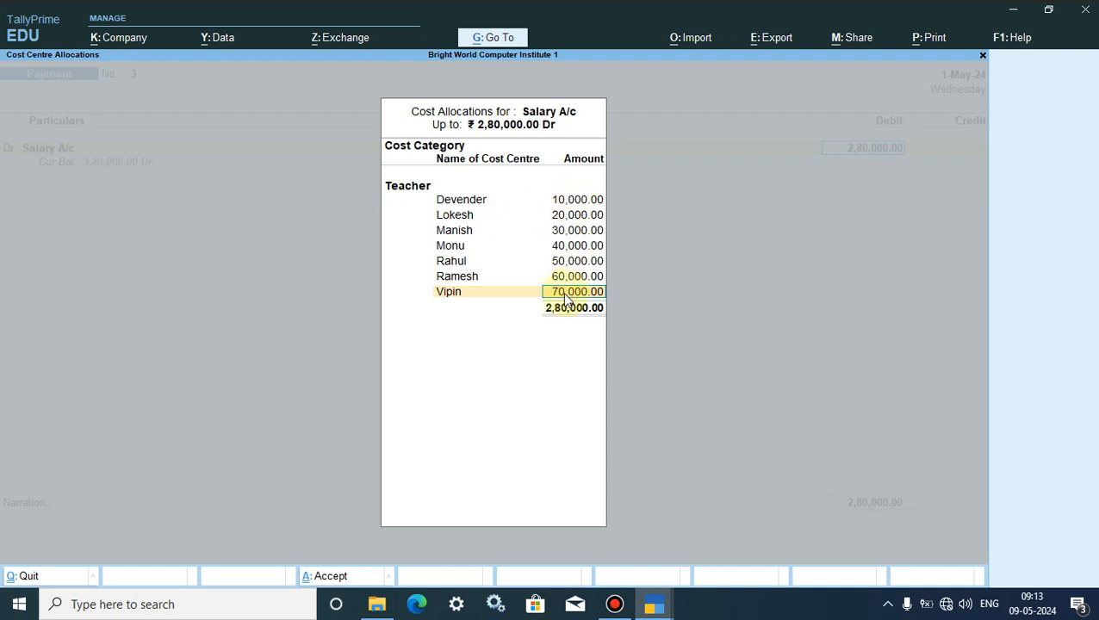
pyautogui.press('Return')
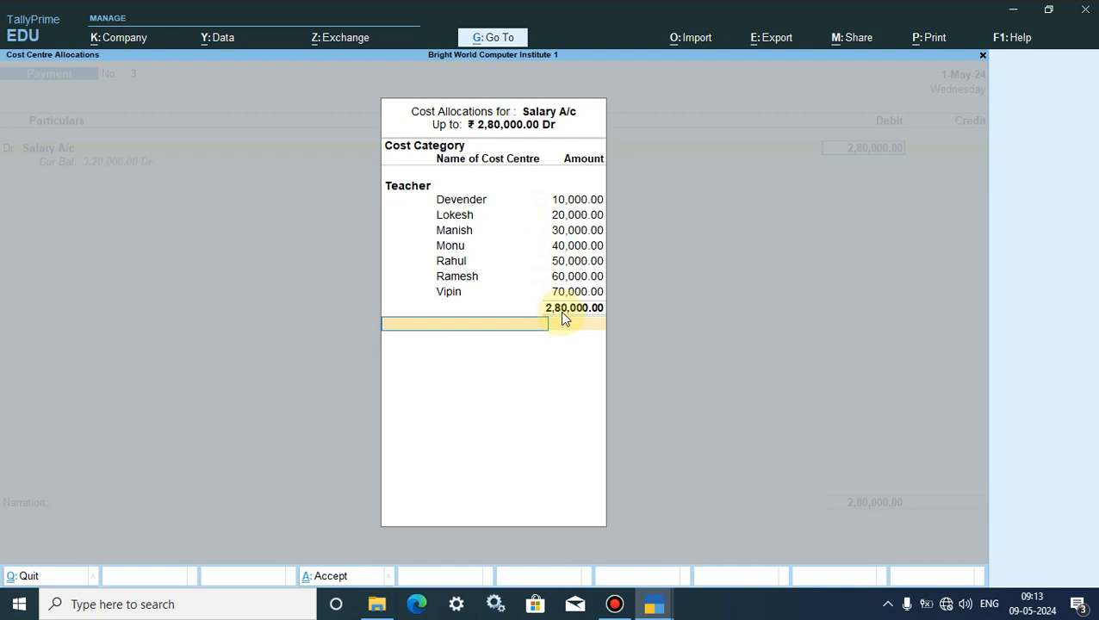
# - Finish the salary's cost allocations and select Cash as the credit ledger of the payment voucher
pyautogui.press('Return')
pyautogui.press('Return')
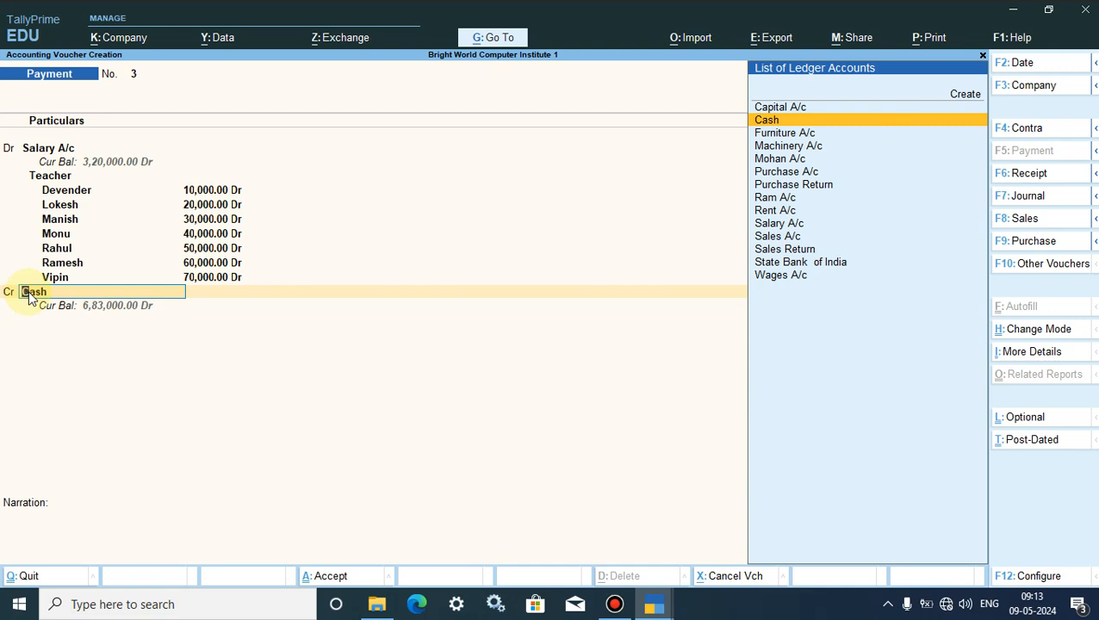
pyautogui.press('Return')
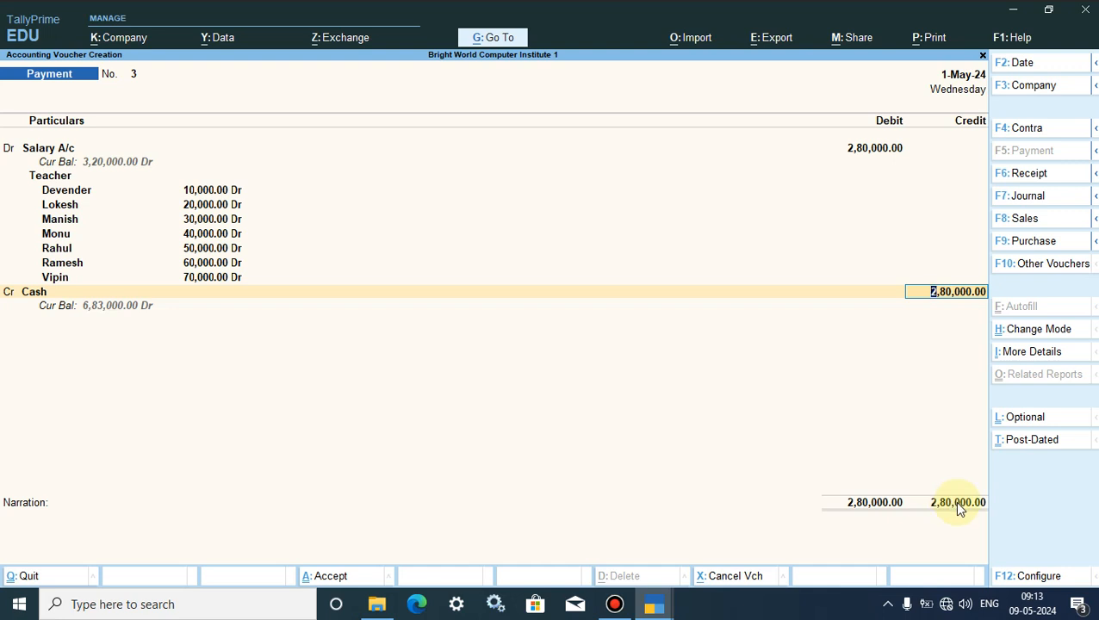
# - Save the salary payment voucher and leave voucher entry for the Gateway of Tally
pyautogui.click(324, 578)
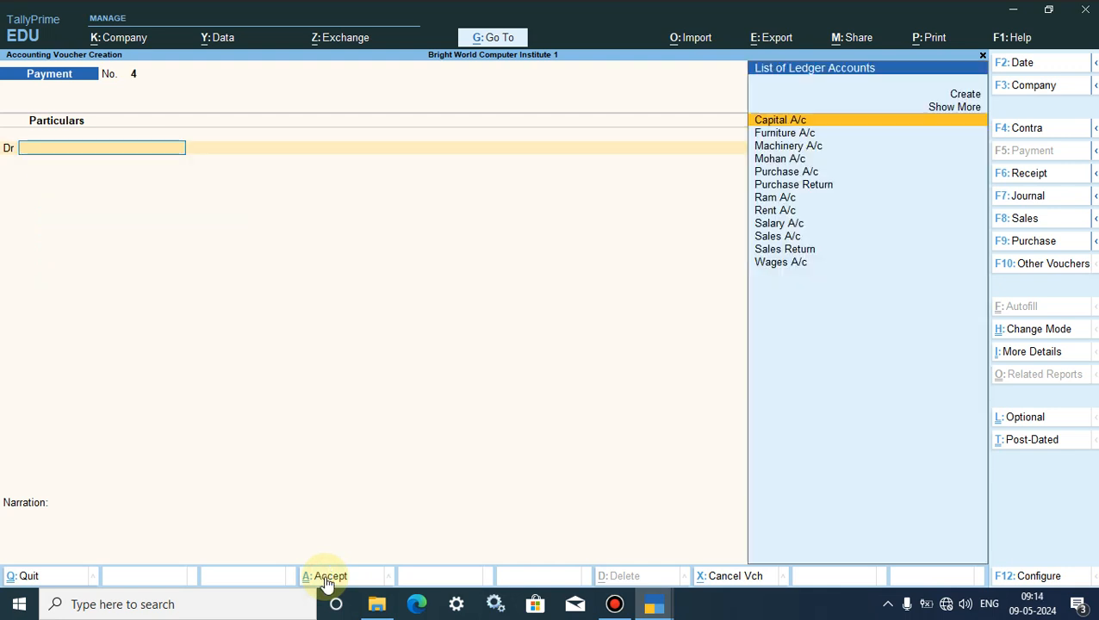
pyautogui.press('Escape')
pyautogui.press('y')
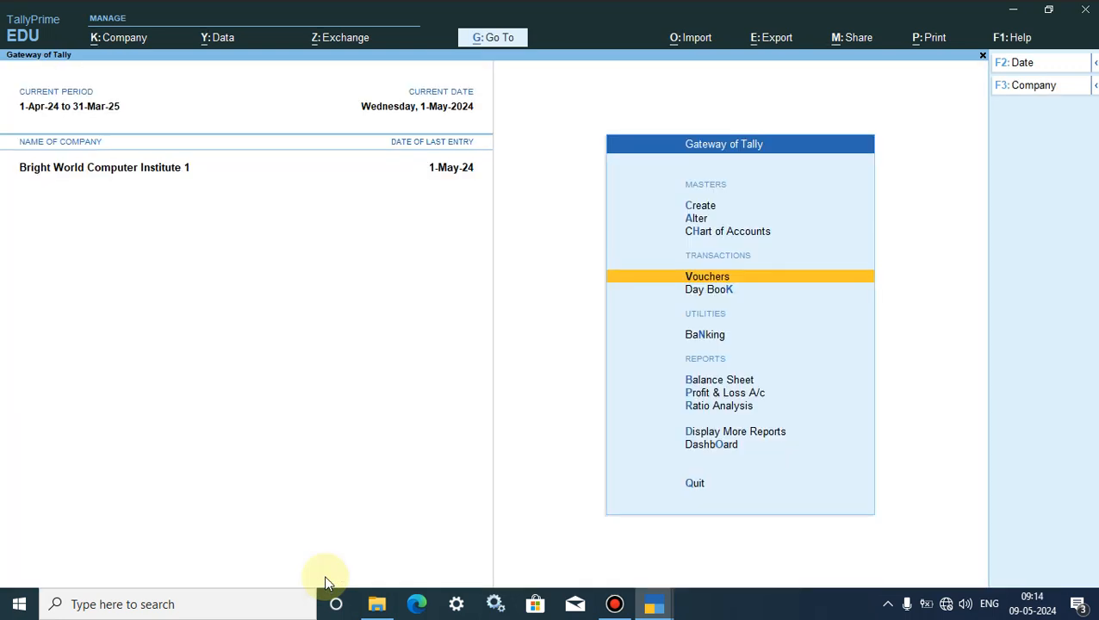
# - Open the saved salary payment voucher from the Day Book and compare its teacher allocations with the reference voucher in the other TallyPrime window
pyautogui.click(721, 296)
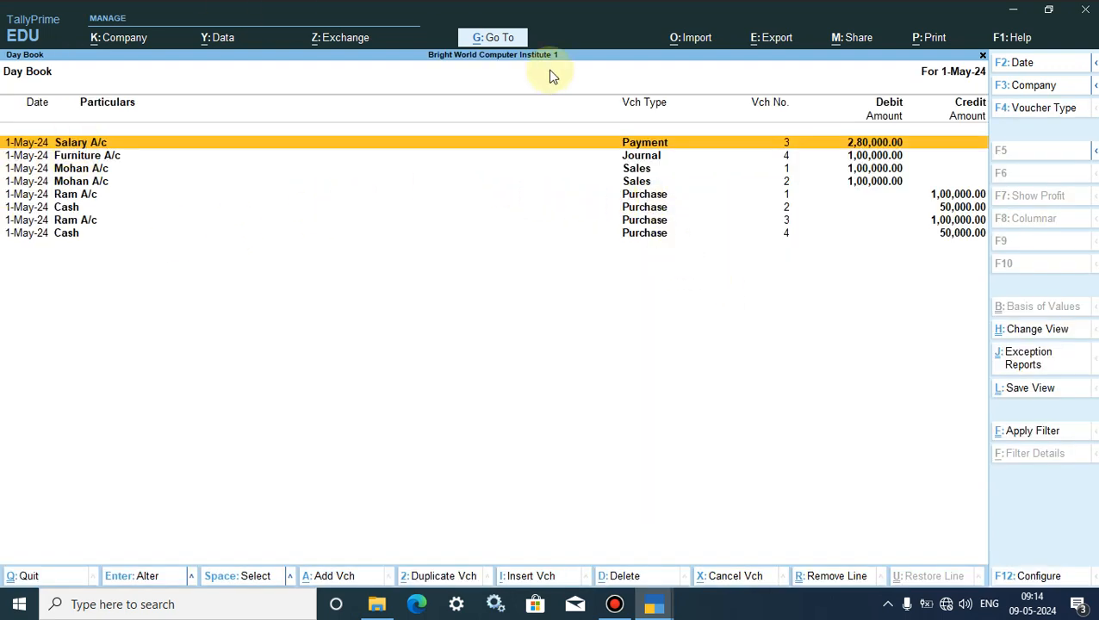
pyautogui.click(892, 142)
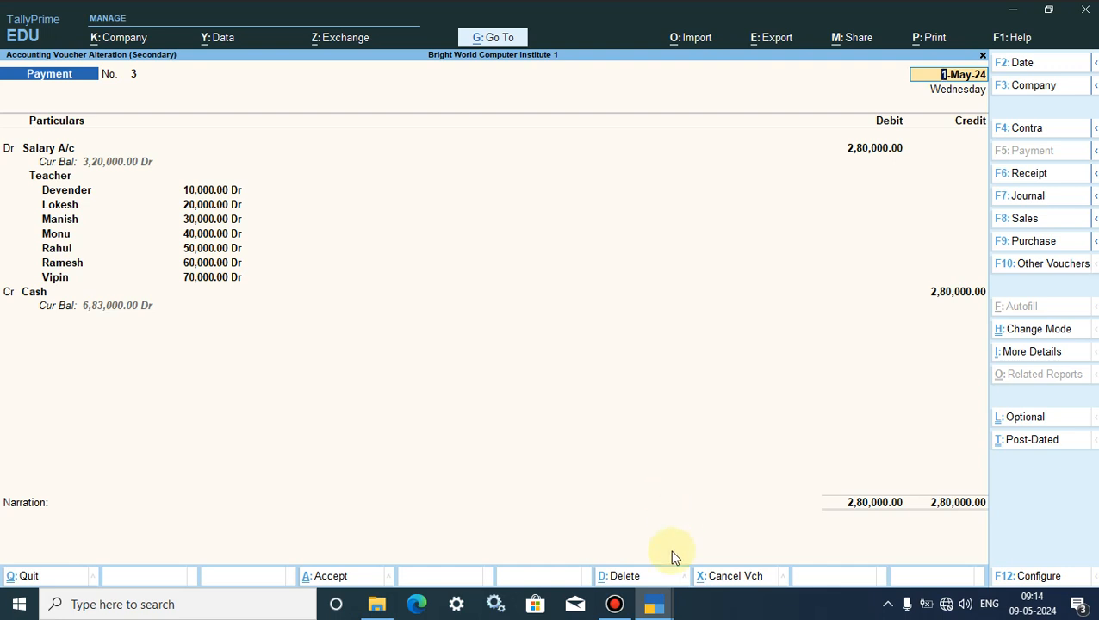
pyautogui.click(655, 603)
pyautogui.click(731, 561)
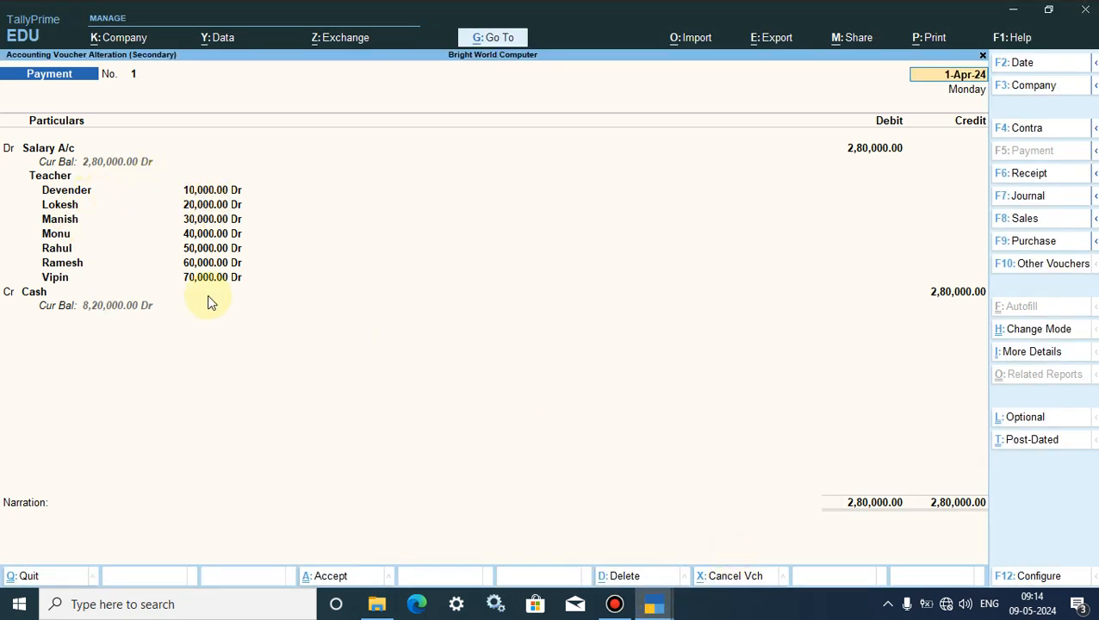
pyautogui.moveTo(654, 607)
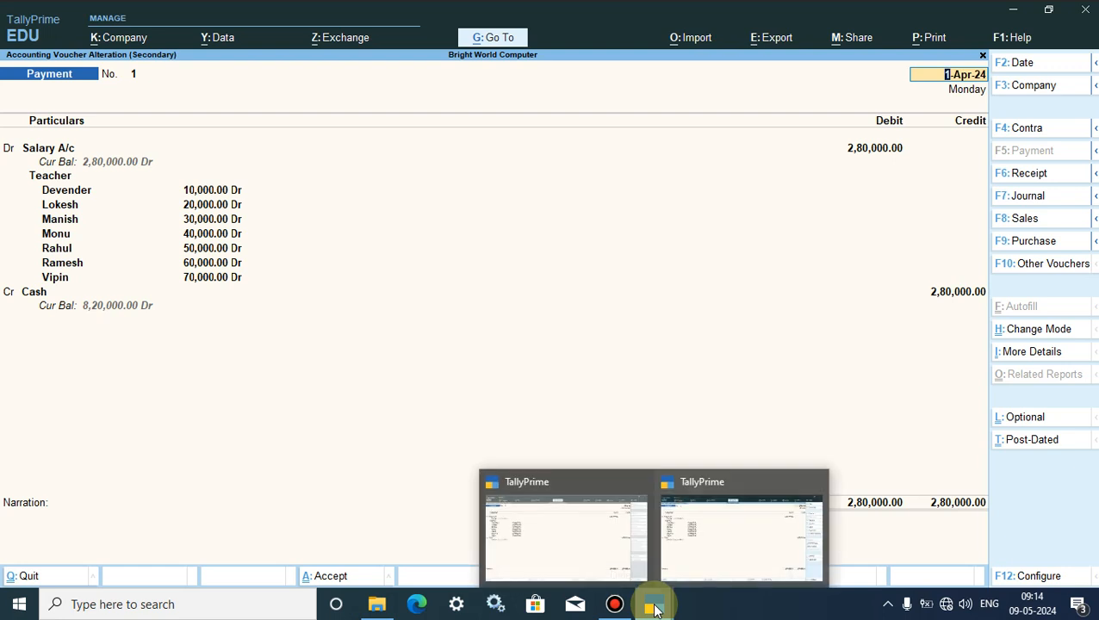
pyautogui.click(588, 522)
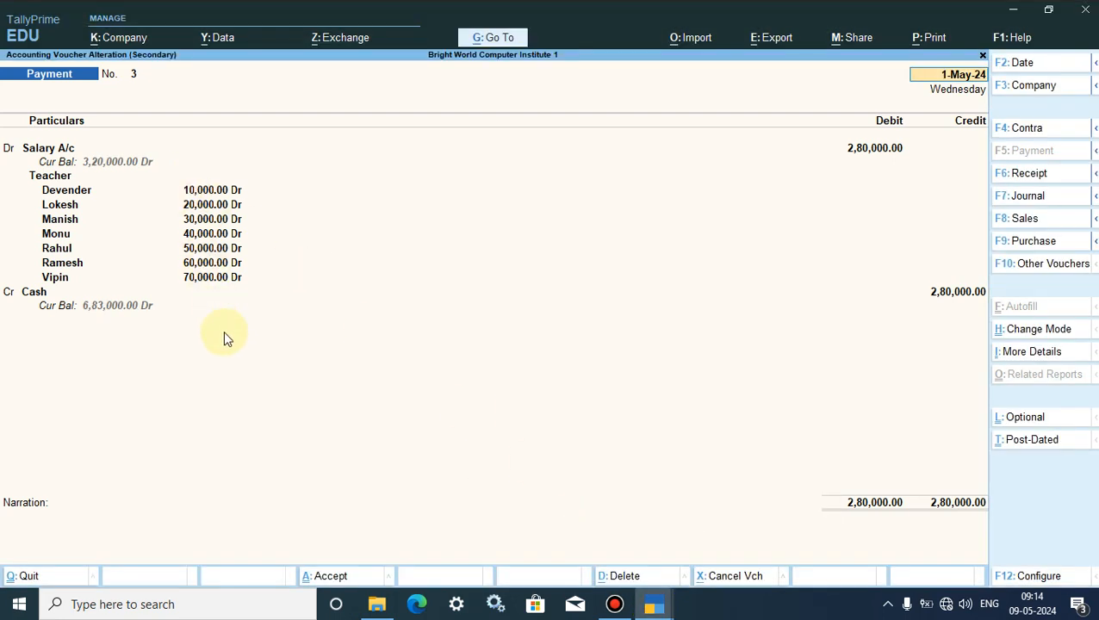